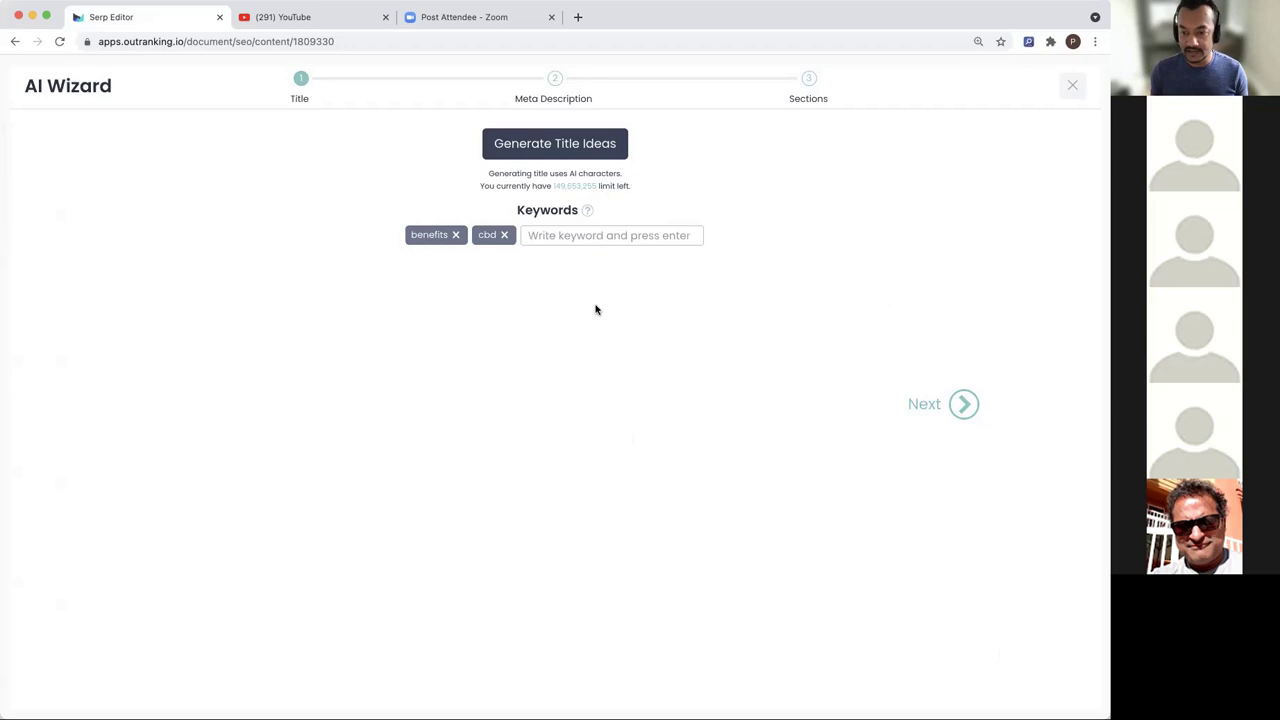
# Generate AI title ideas for the benefits and cbd keywords and select the first suggestion.
pyautogui.click(541, 145)
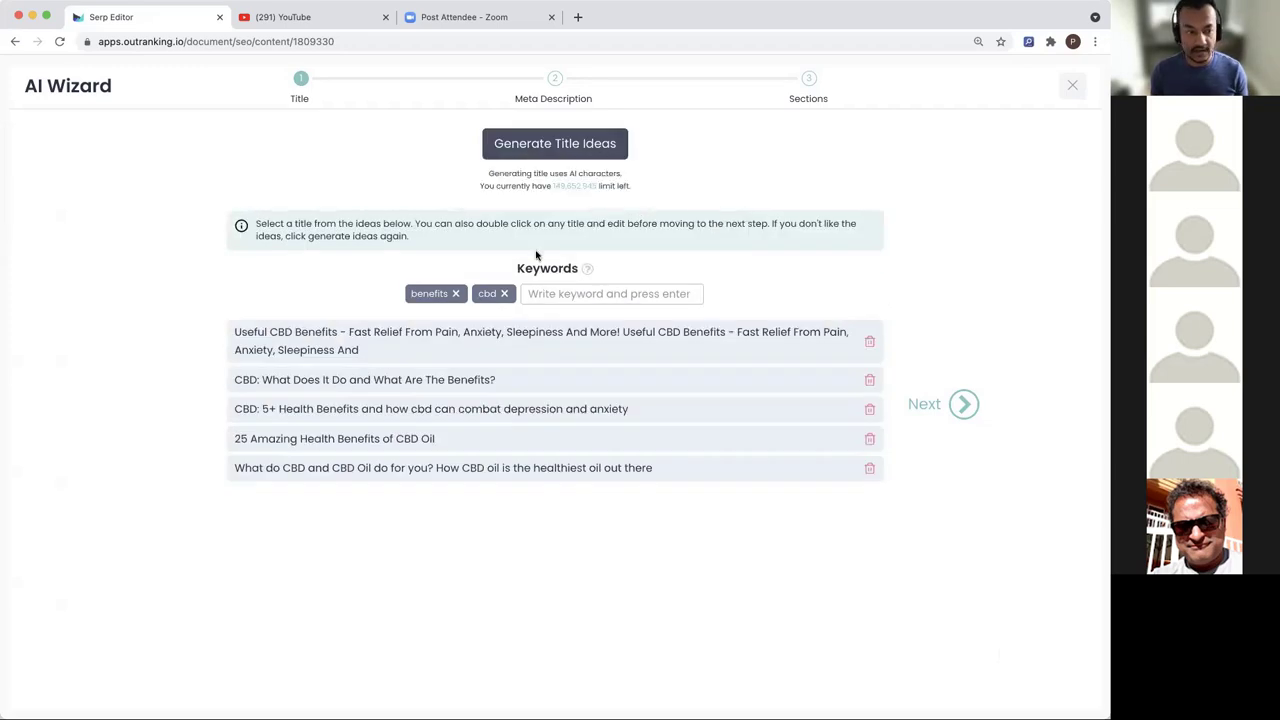
pyautogui.click(545, 345)
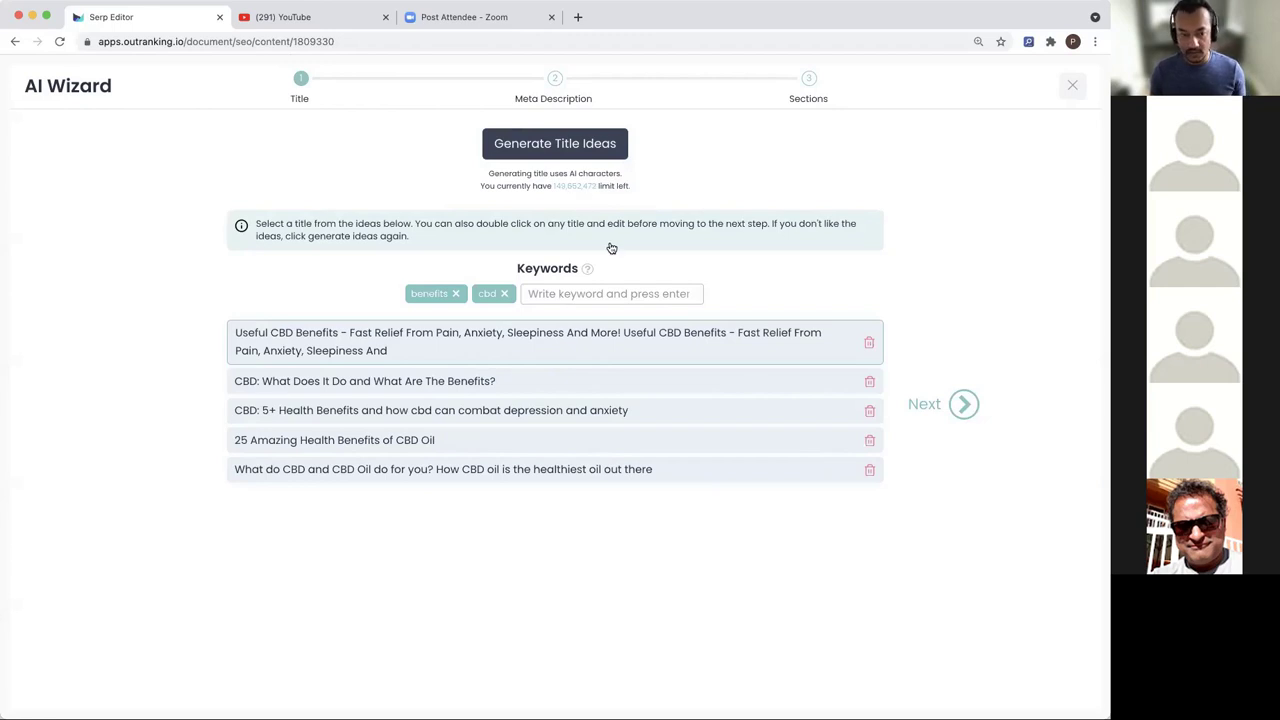
# Remove the trailing 'And' from the first title idea.
pyautogui.doubleClick(666, 340)
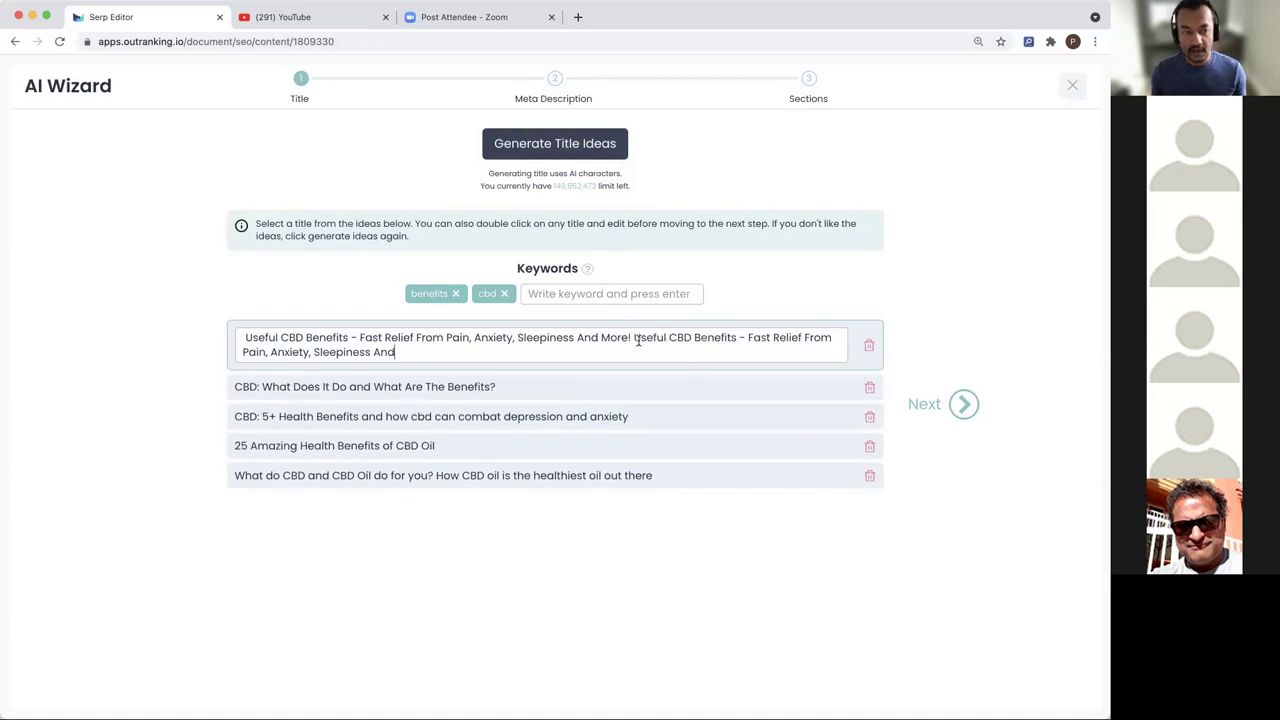
pyautogui.press('BackSpace')
pyautogui.press('BackSpace')
pyautogui.press('BackSpace')
pyautogui.press('BackSpace')
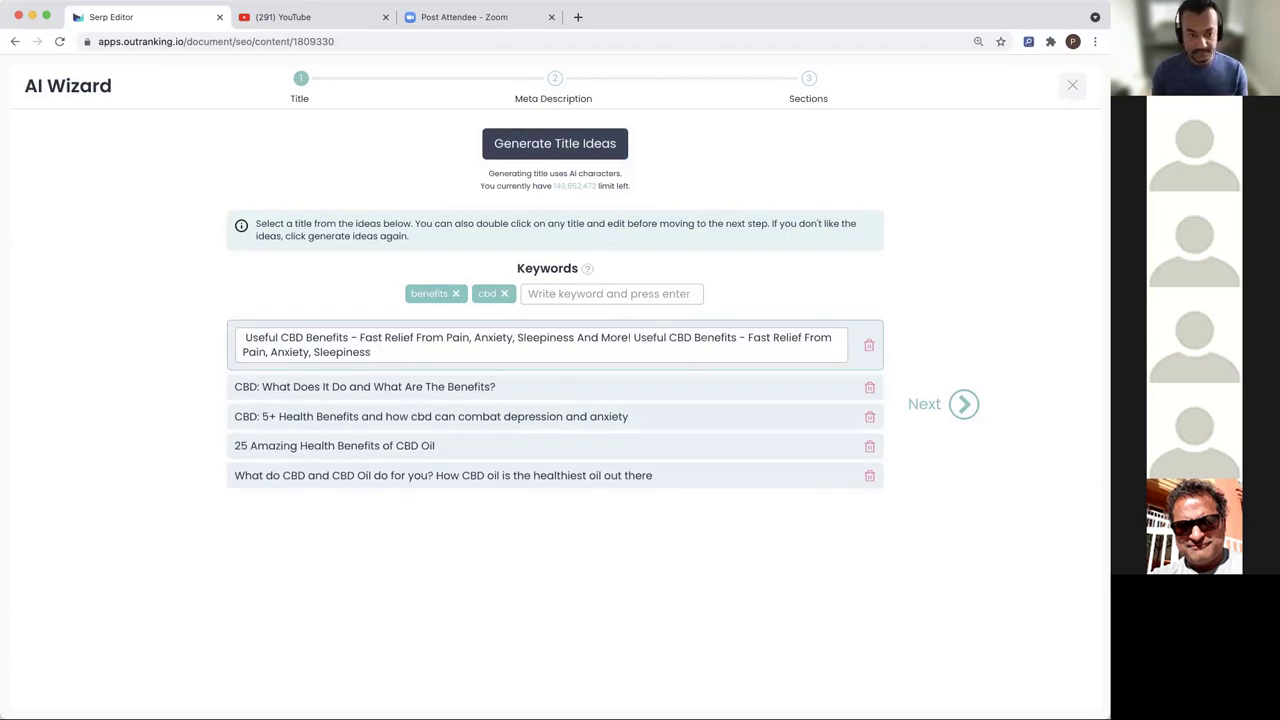
pyautogui.click(906, 271)
# Add 'guide' as a keyword, generate more title ideas, and reselect the first title.
pyautogui.click(581, 293)
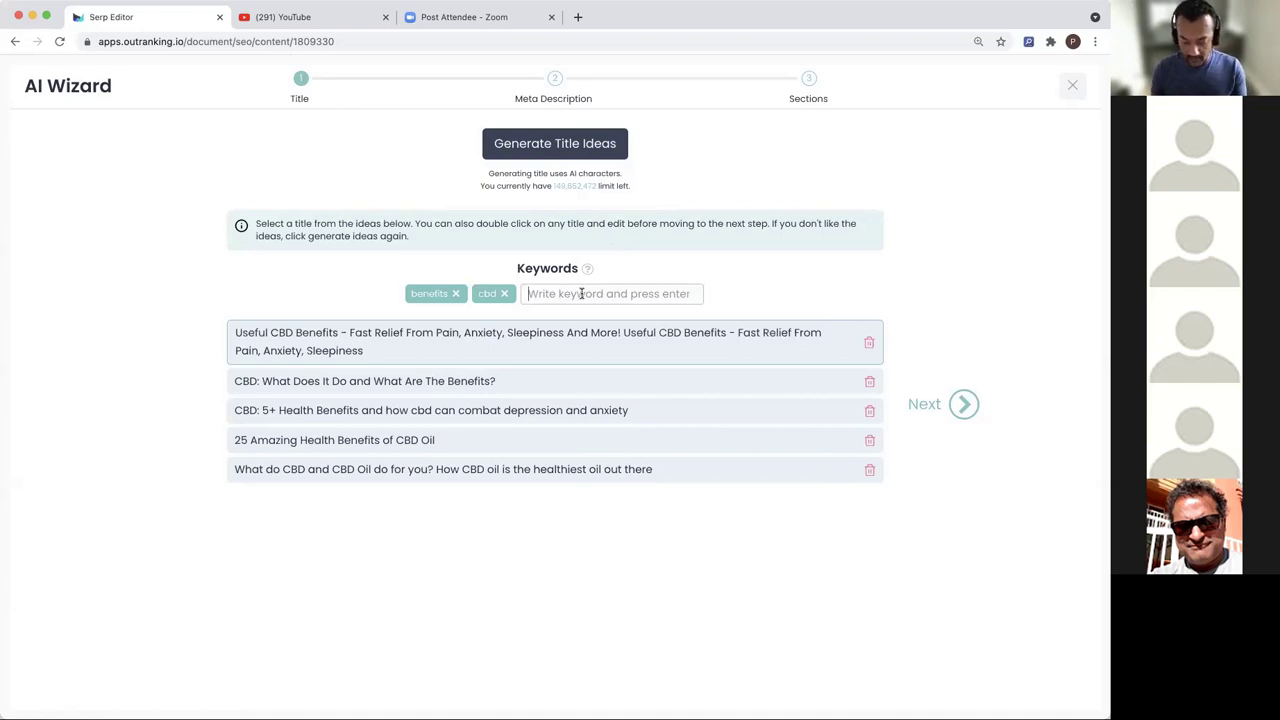
pyautogui.write('guide')
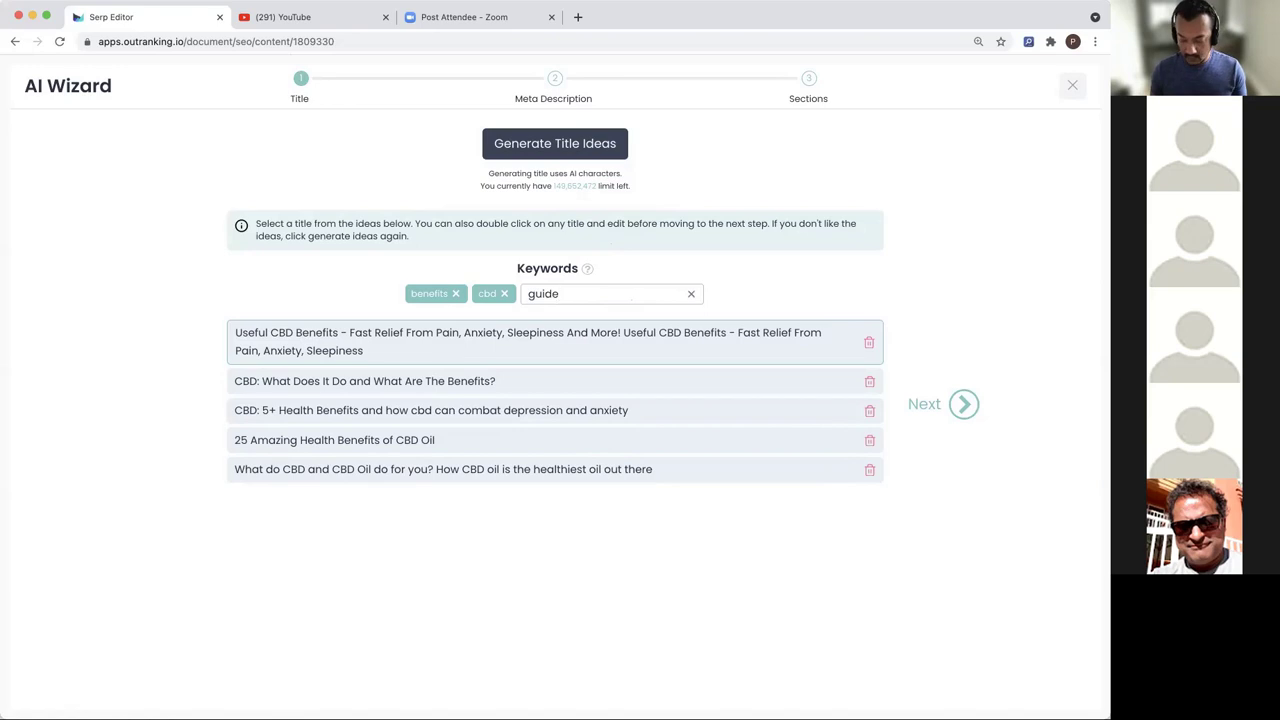
pyautogui.press('Return')
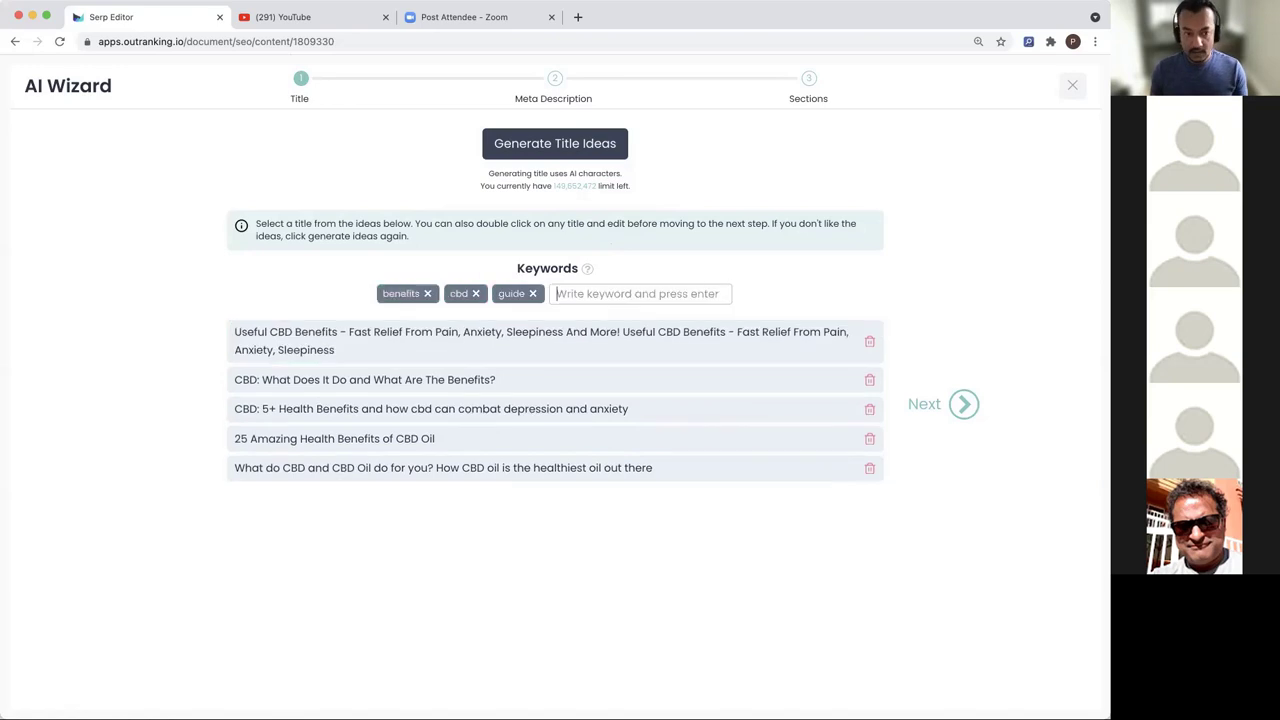
pyautogui.click(548, 145)
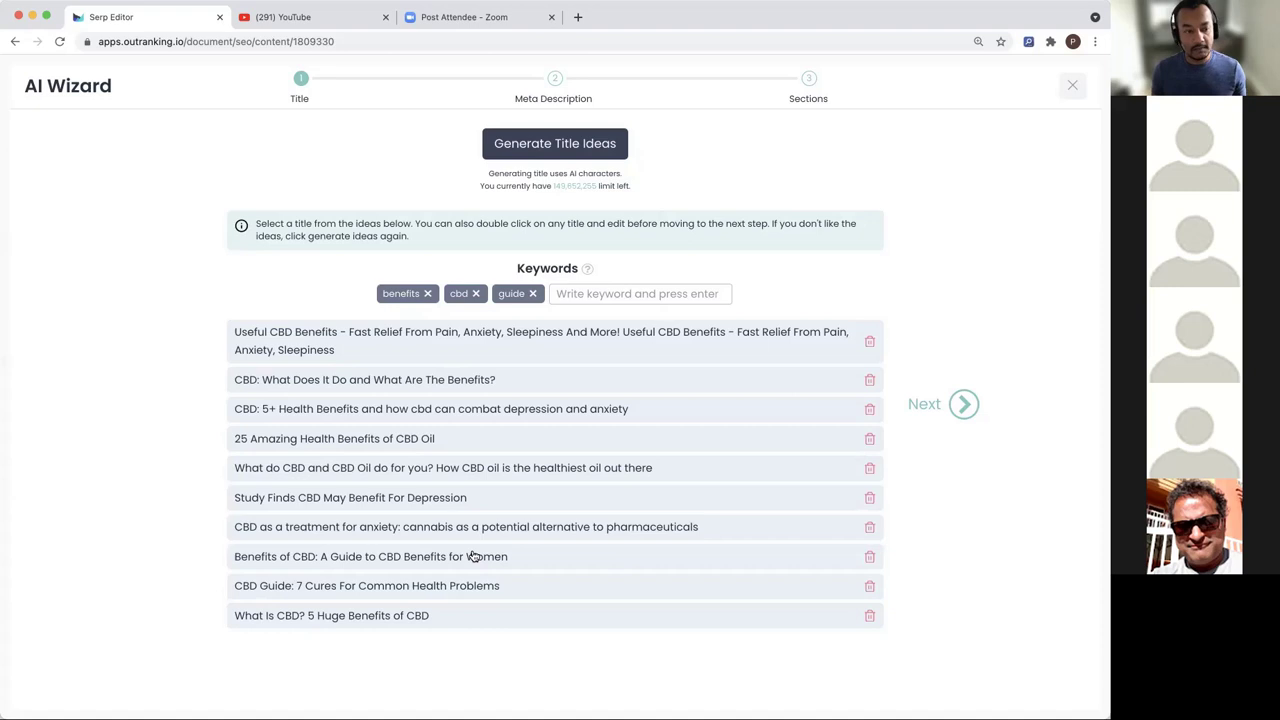
pyautogui.click(512, 350)
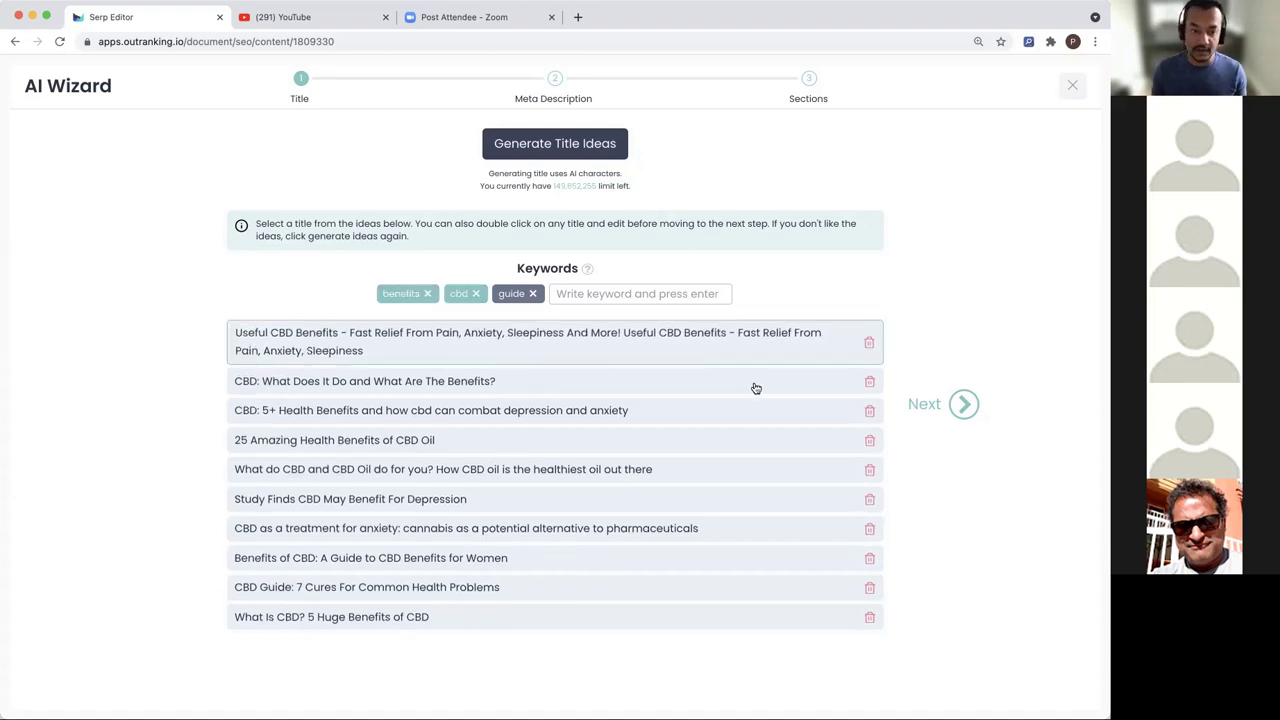
# Choose the meta description about CBD's beneficial effects and continue to the Sections step.
pyautogui.click(961, 406)
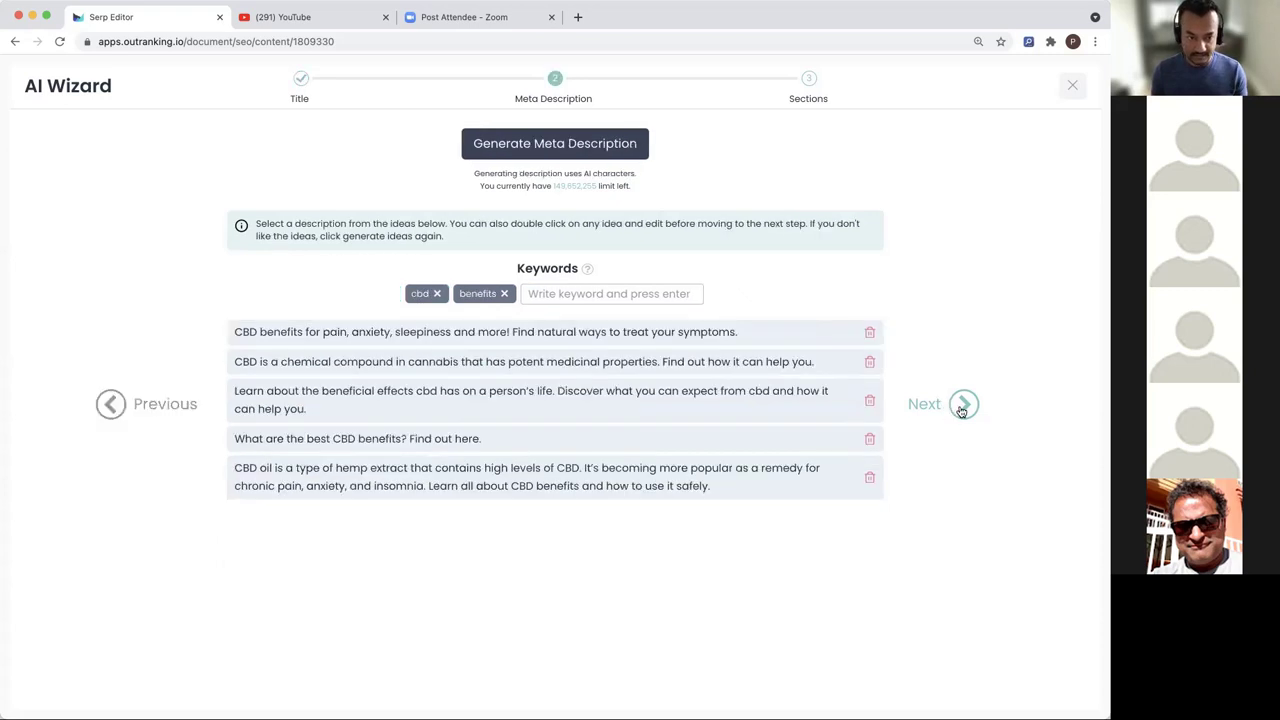
pyautogui.click(355, 407)
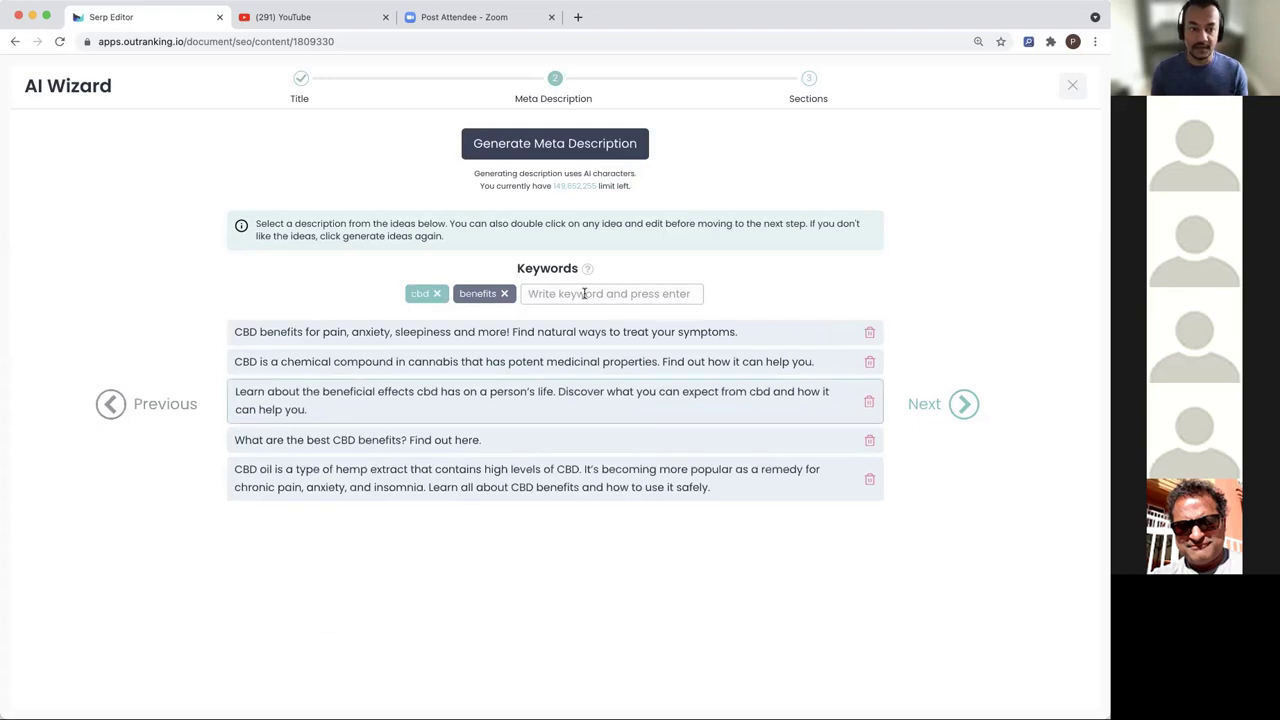
pyautogui.click(963, 412)
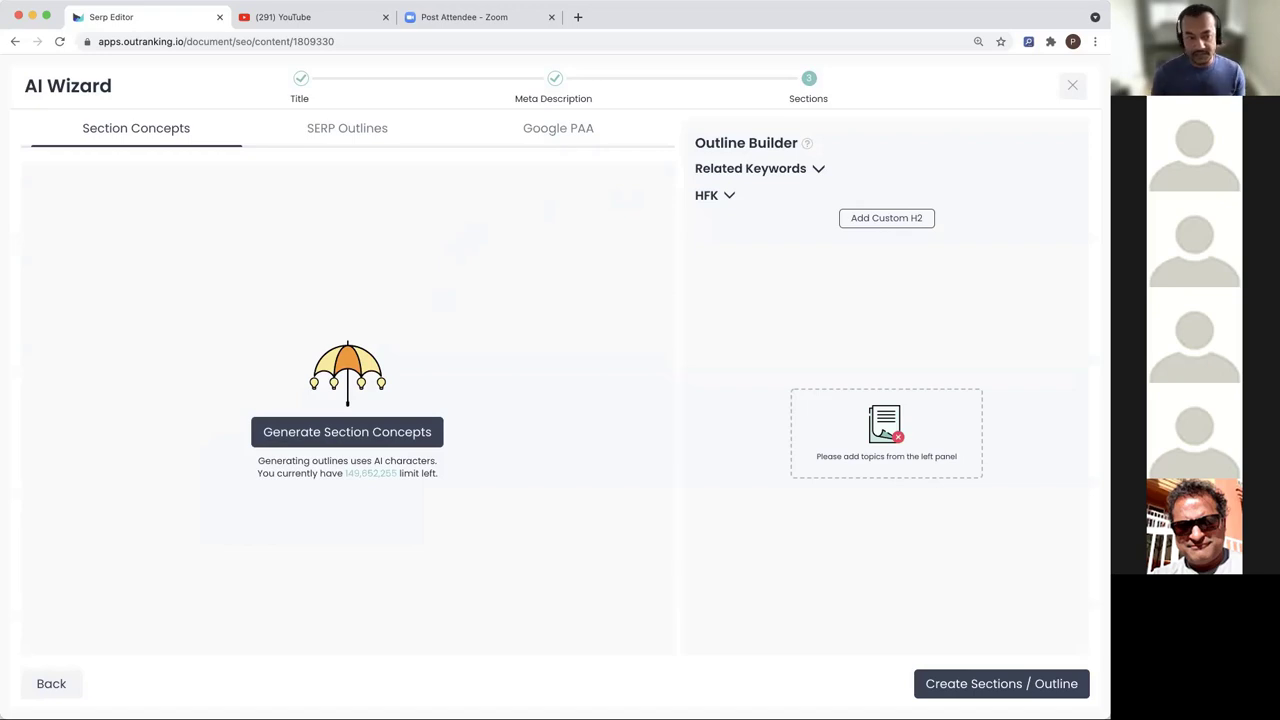
# Generate section concepts with H2s like 'What is CBD oil used for?' and 'CBD extract benefits'.
pyautogui.click(400, 440)
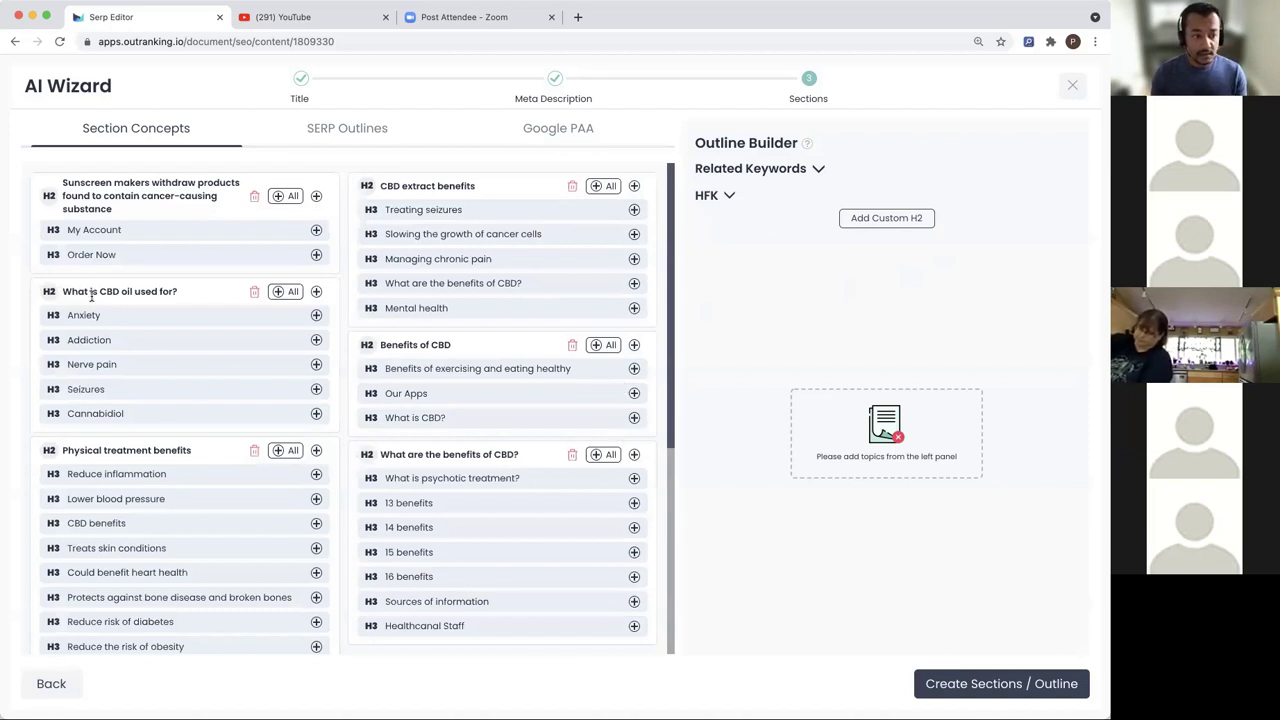
# Add three concept groups with all their subtopics, plus 'What is CBD', as outline H2s.
pyautogui.click(288, 295)
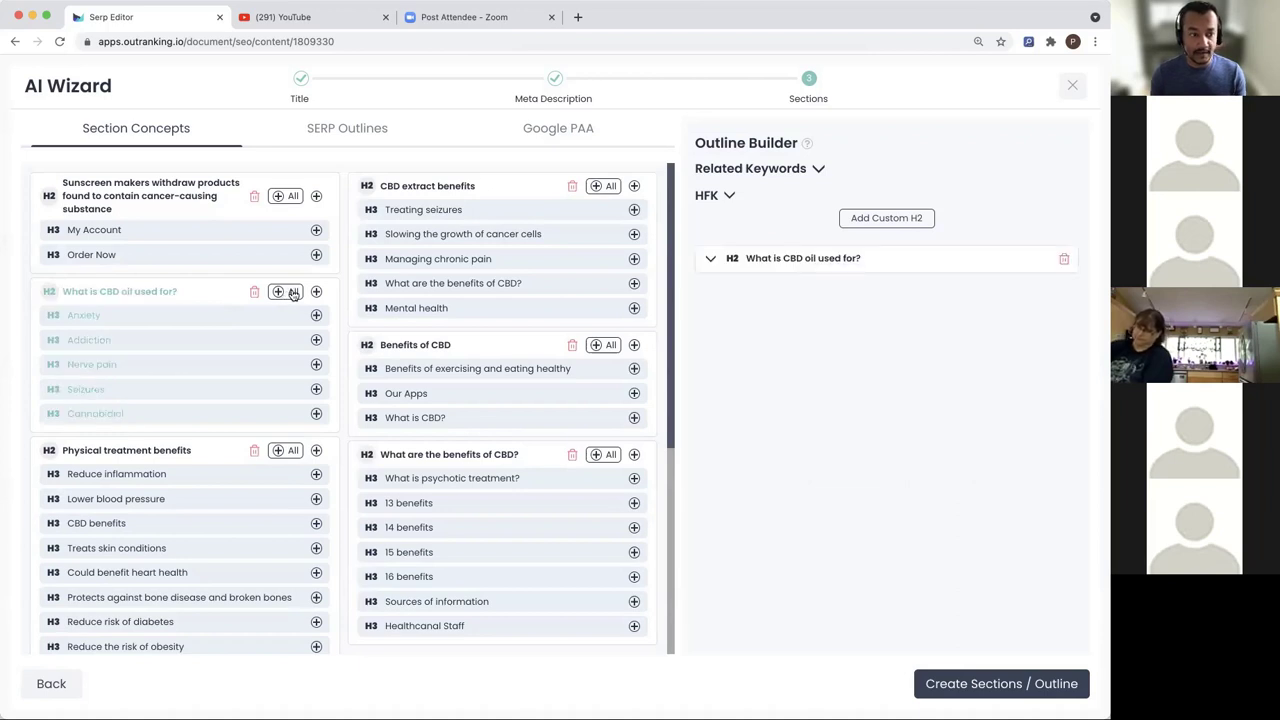
pyautogui.click(605, 187)
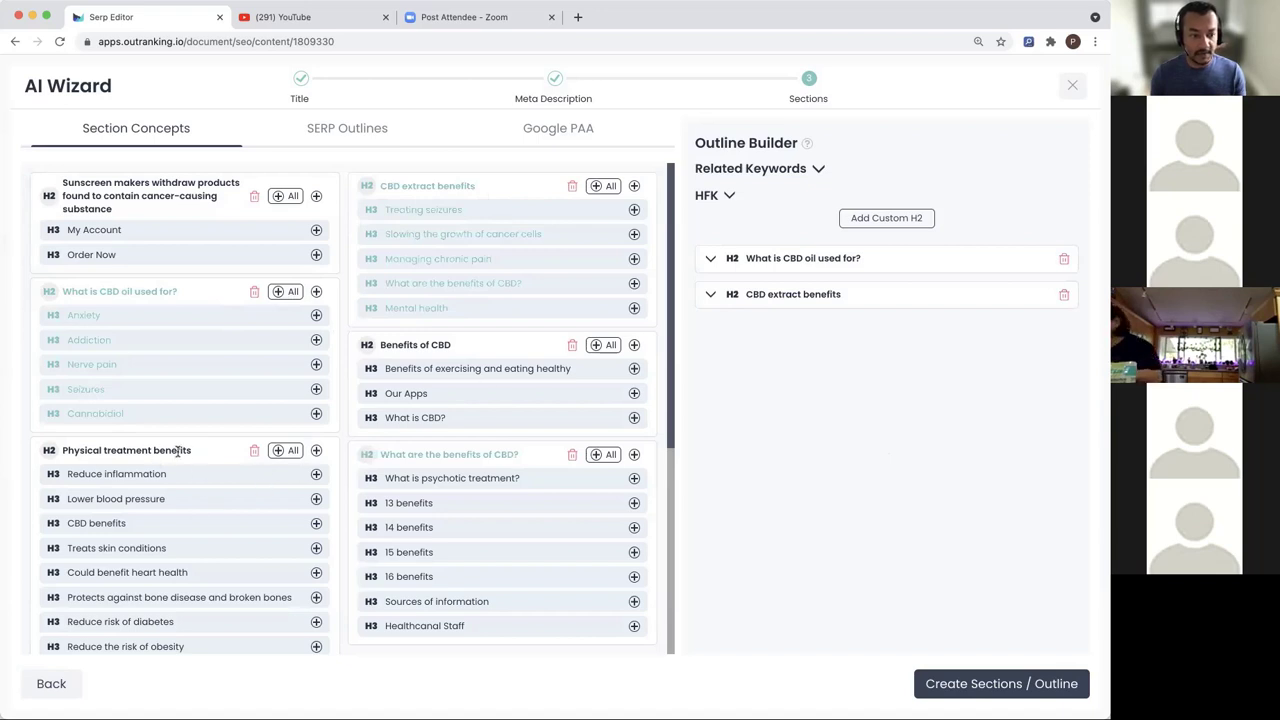
pyautogui.click(284, 451)
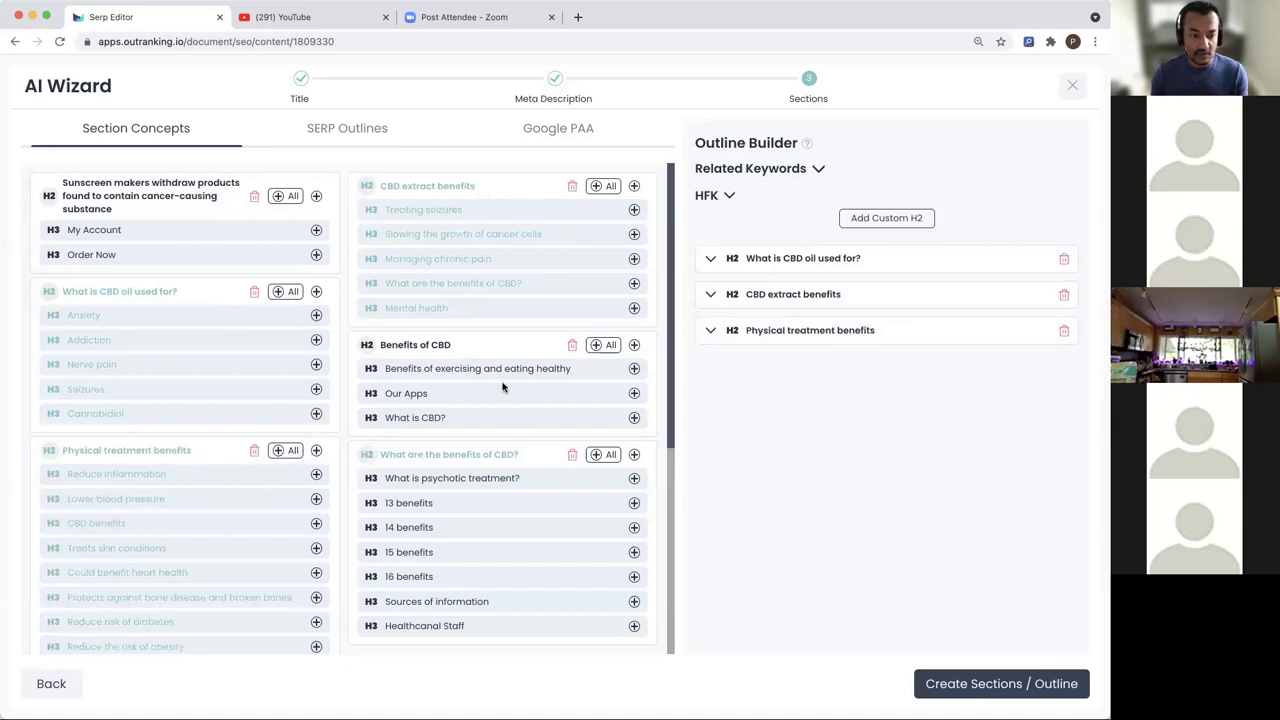
pyautogui.scroll(-3, 497, 503)
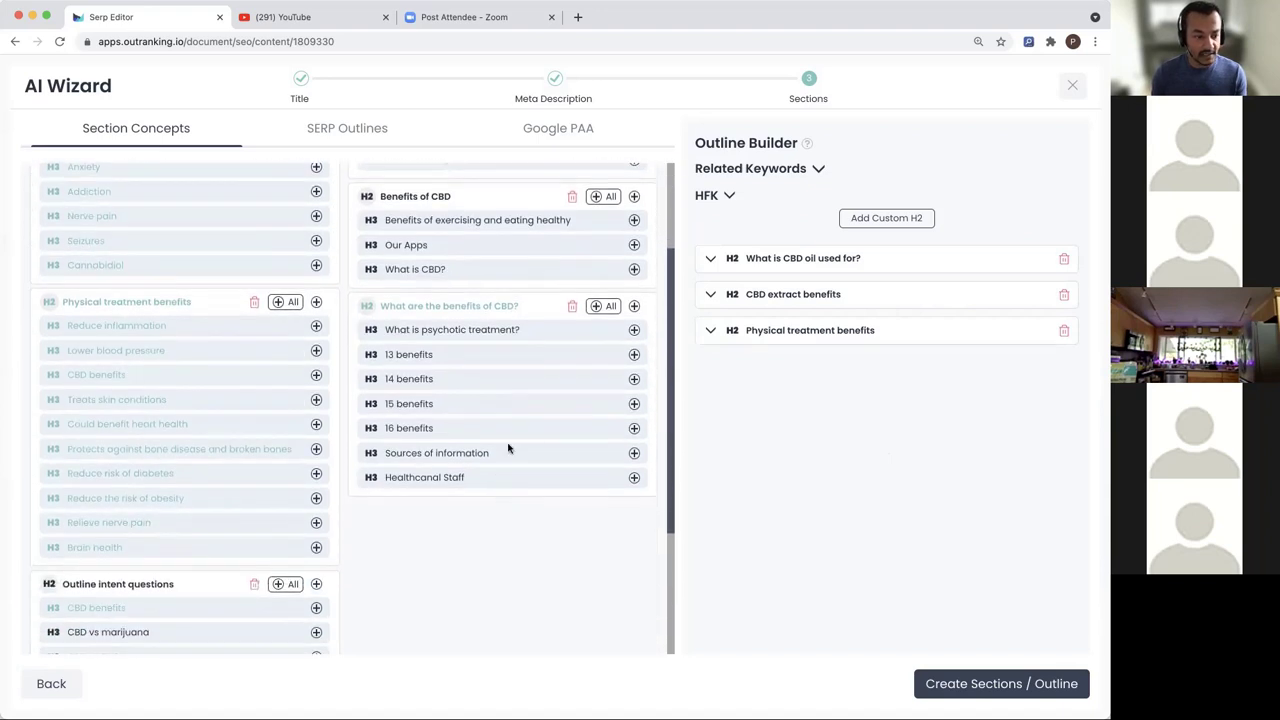
pyautogui.scroll(-4, 460, 470)
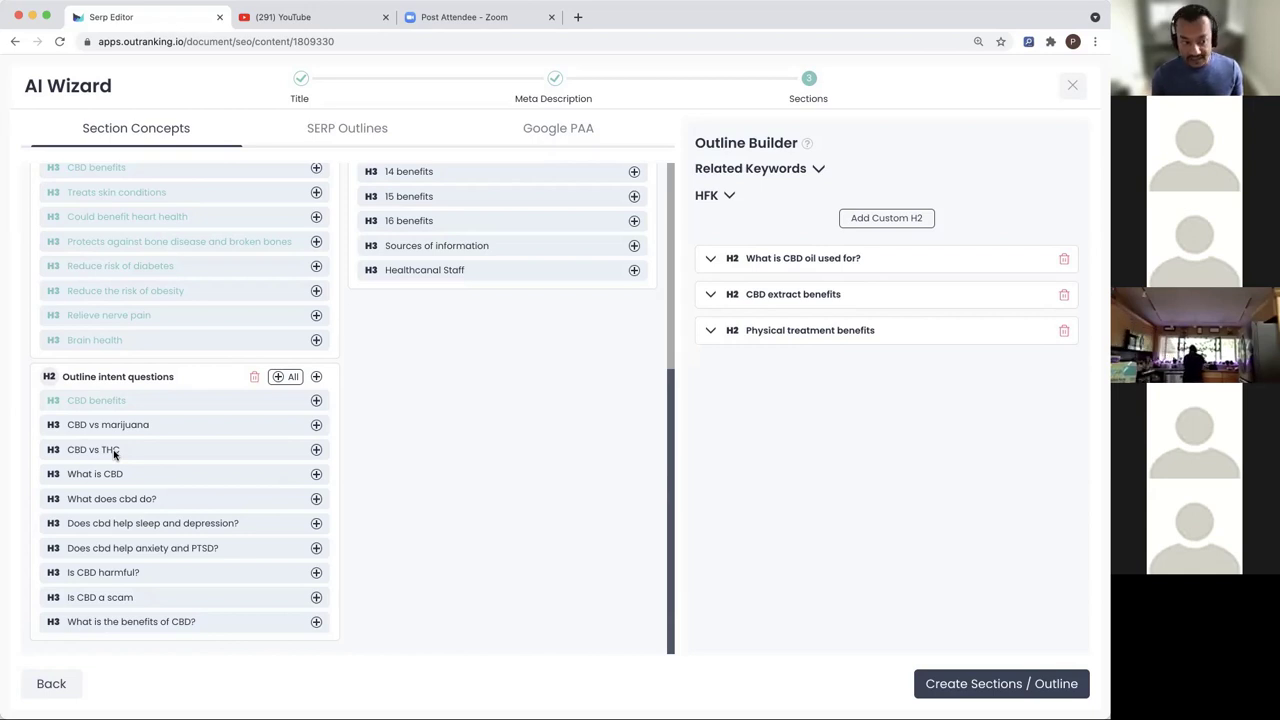
pyautogui.click(317, 476)
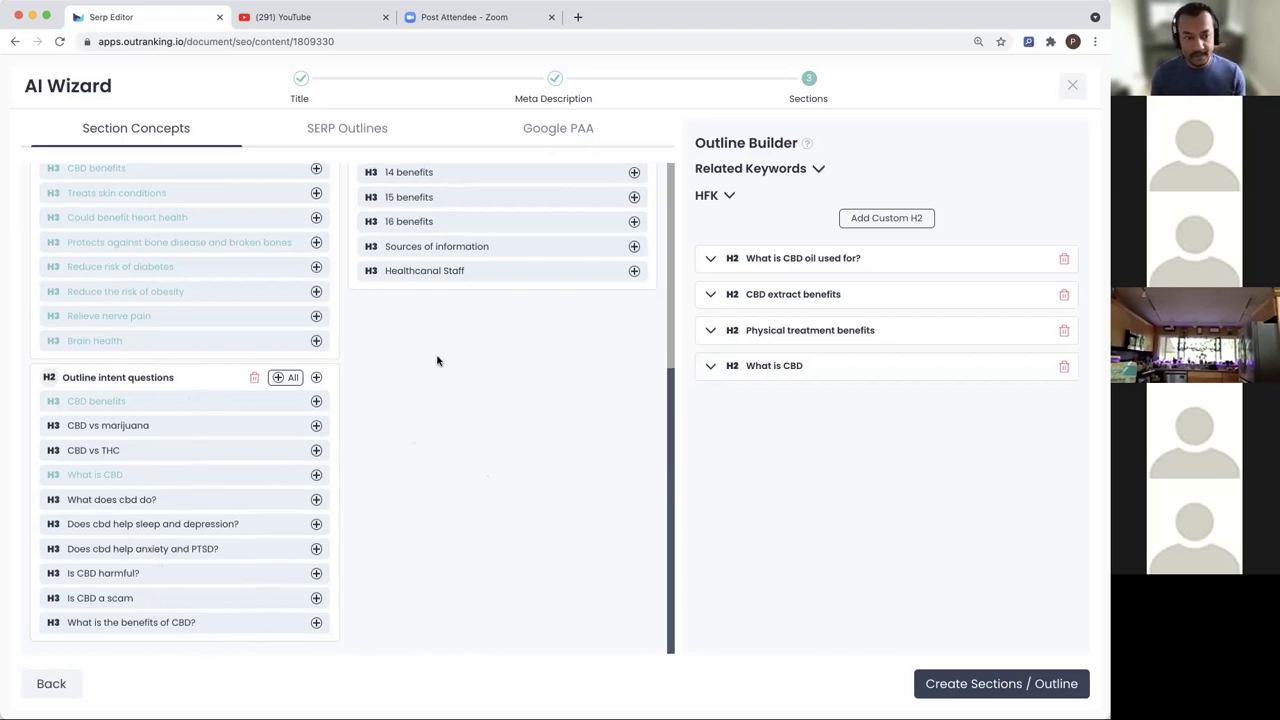
pyautogui.scroll(5, 437, 360)
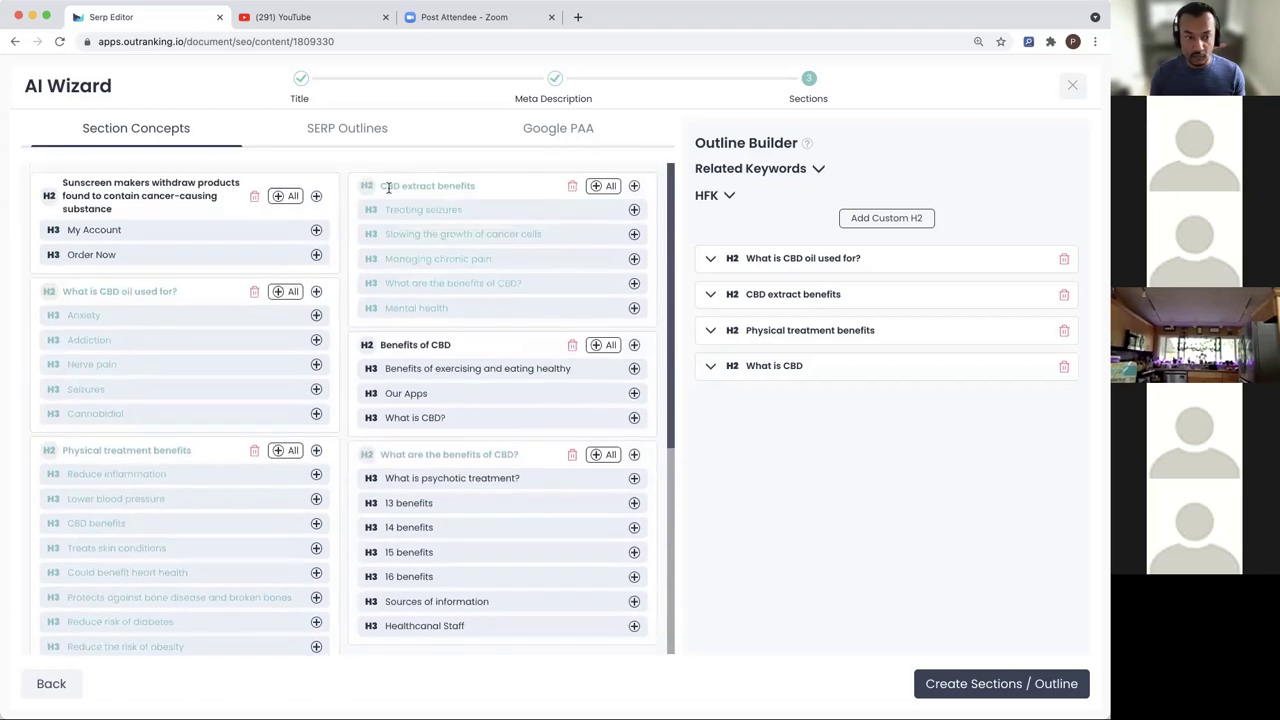
# Show Google PAA questions such as 'What happens when you take CBD every day?' from SERP Outlines.
pyautogui.click(350, 130)
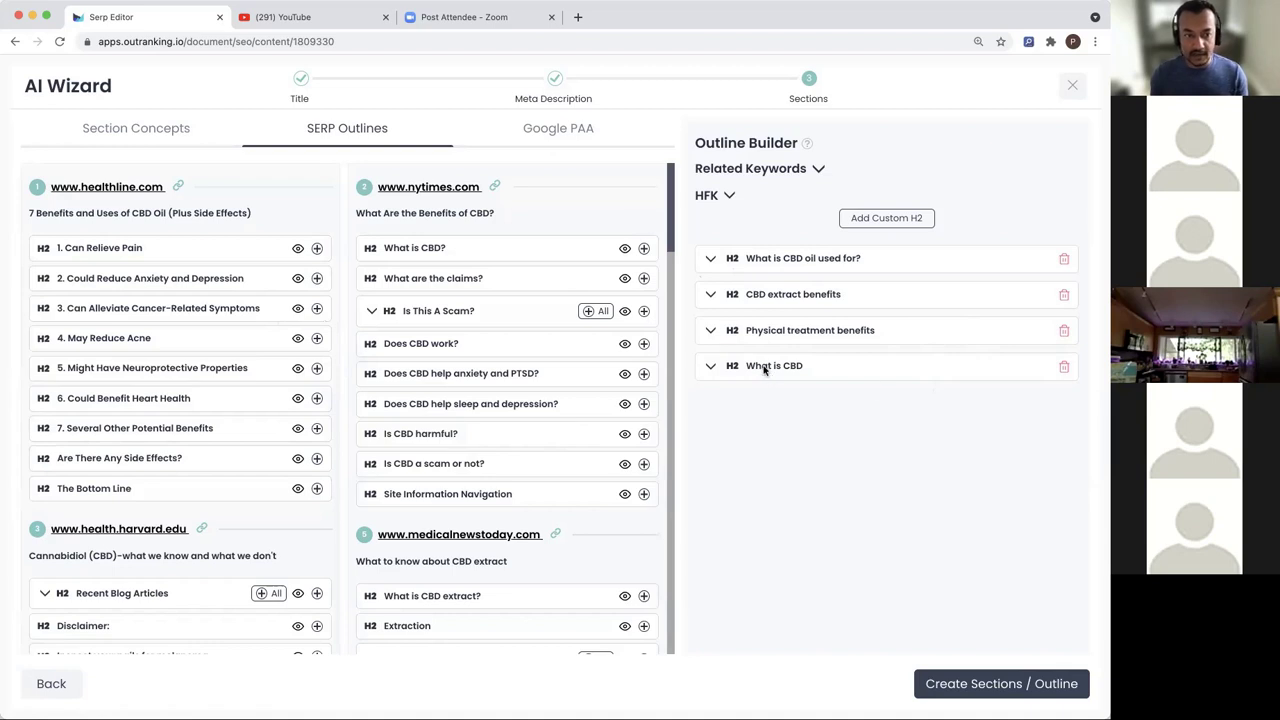
pyautogui.click(531, 128)
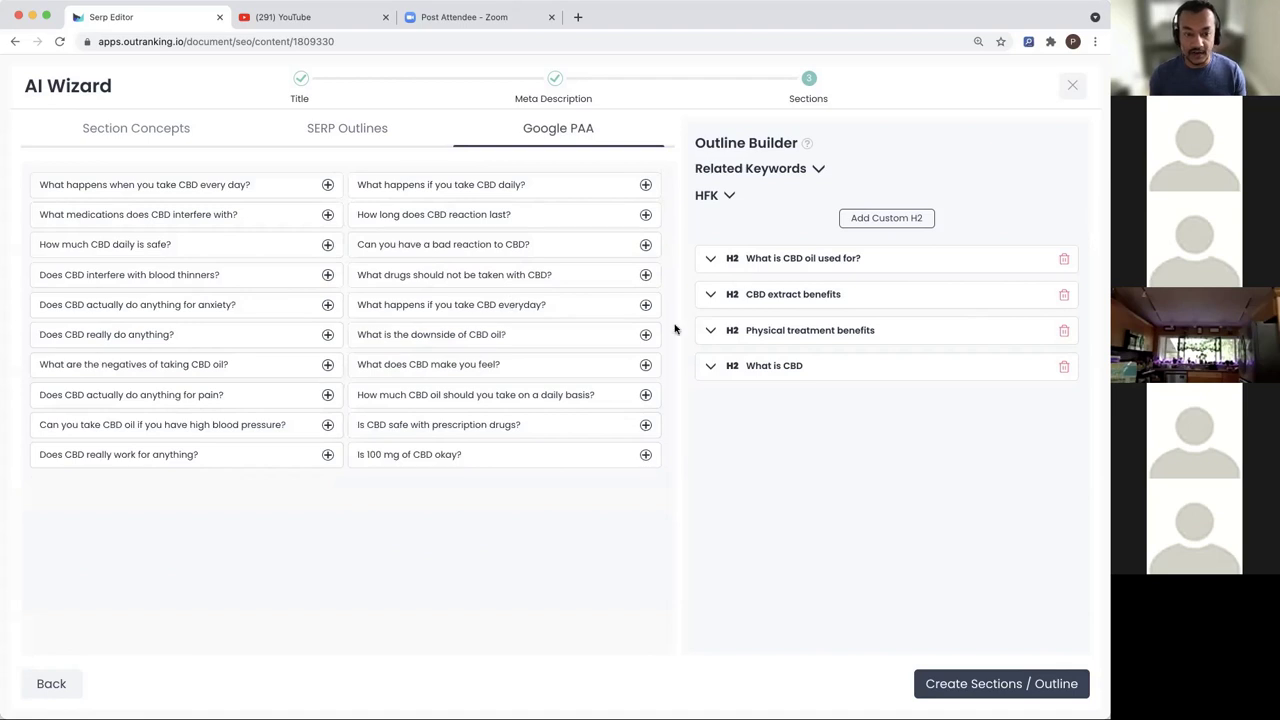
# Create a custom 'FAQ' H2 at the end of the outline and expand it.
pyautogui.click(897, 218)
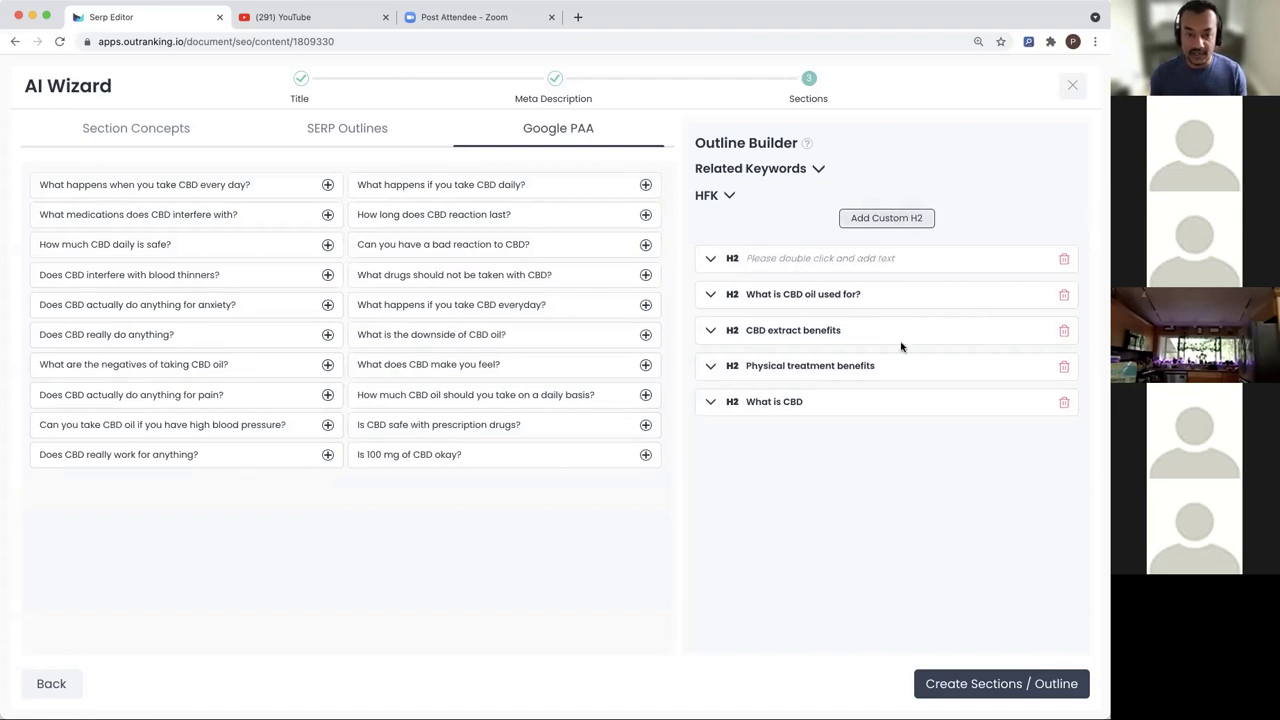
pyautogui.doubleClick(786, 259)
pyautogui.write('FAQ')
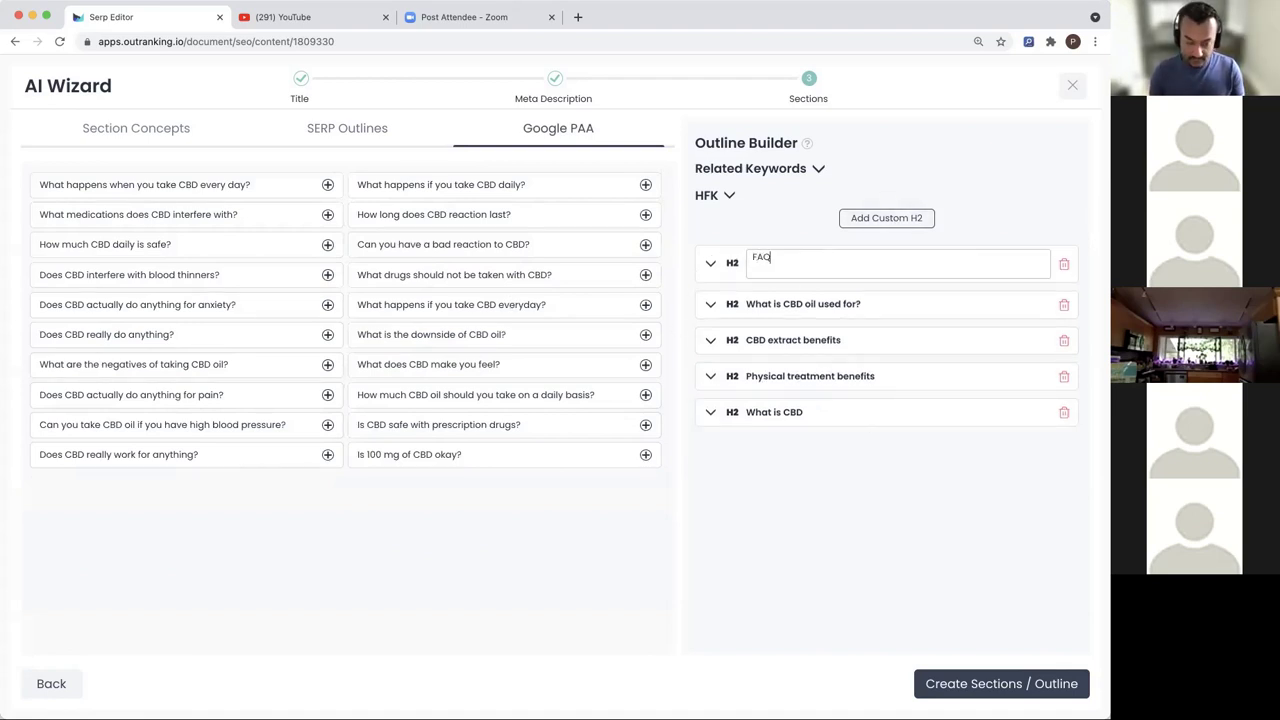
pyautogui.click(935, 530)
pyautogui.moveTo(719, 264); pyautogui.dragTo(714, 404)
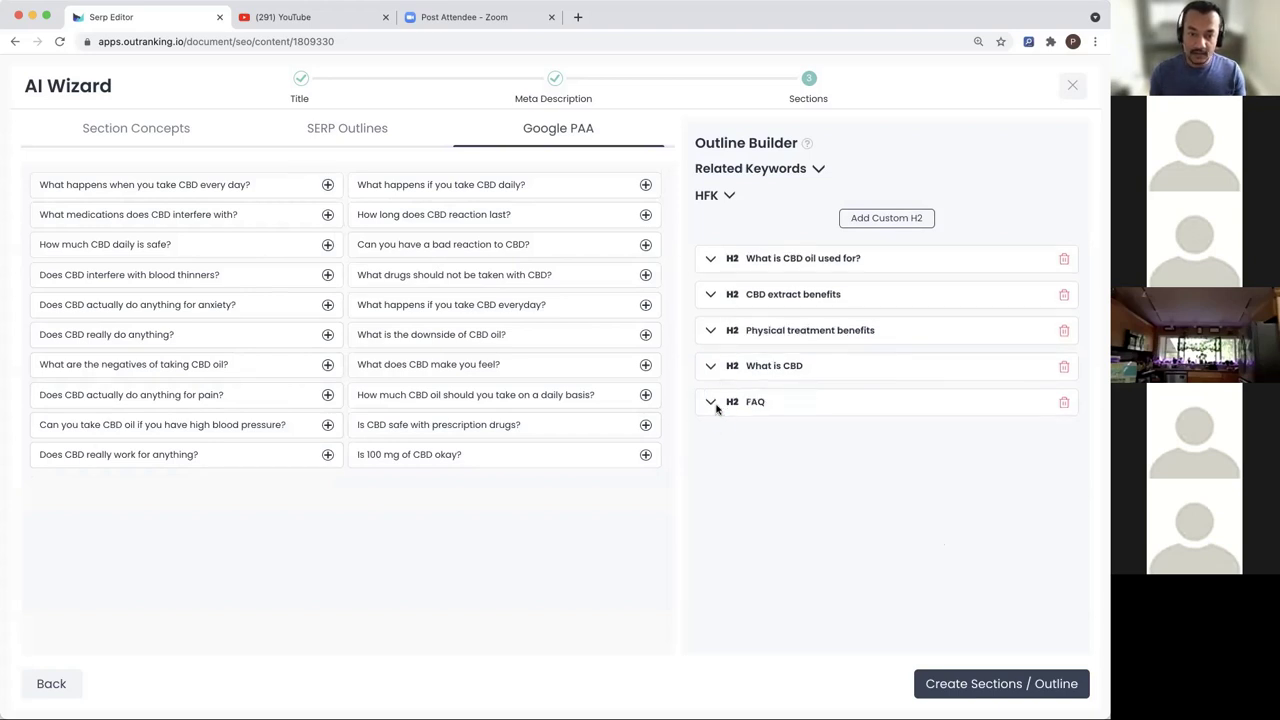
pyautogui.click(711, 404)
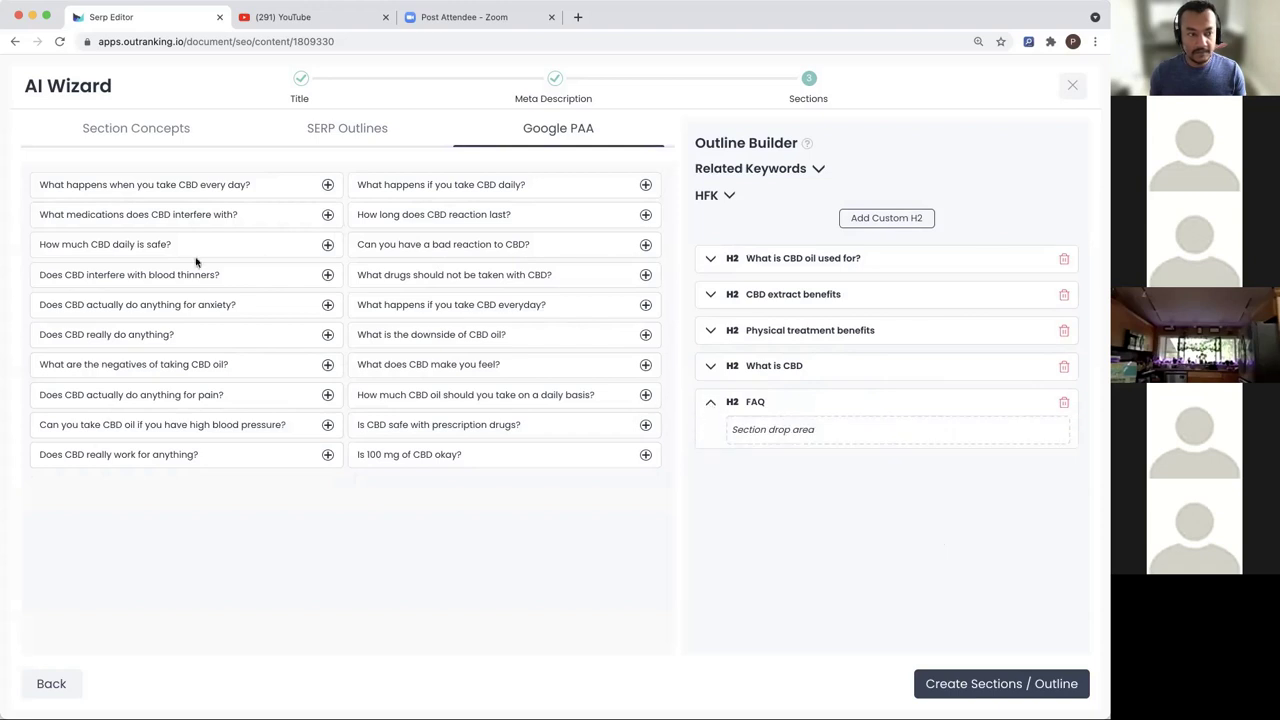
# Add the PAA questions on daily use, medications, safe daily dose and blood thinners.
pyautogui.click(327, 184)
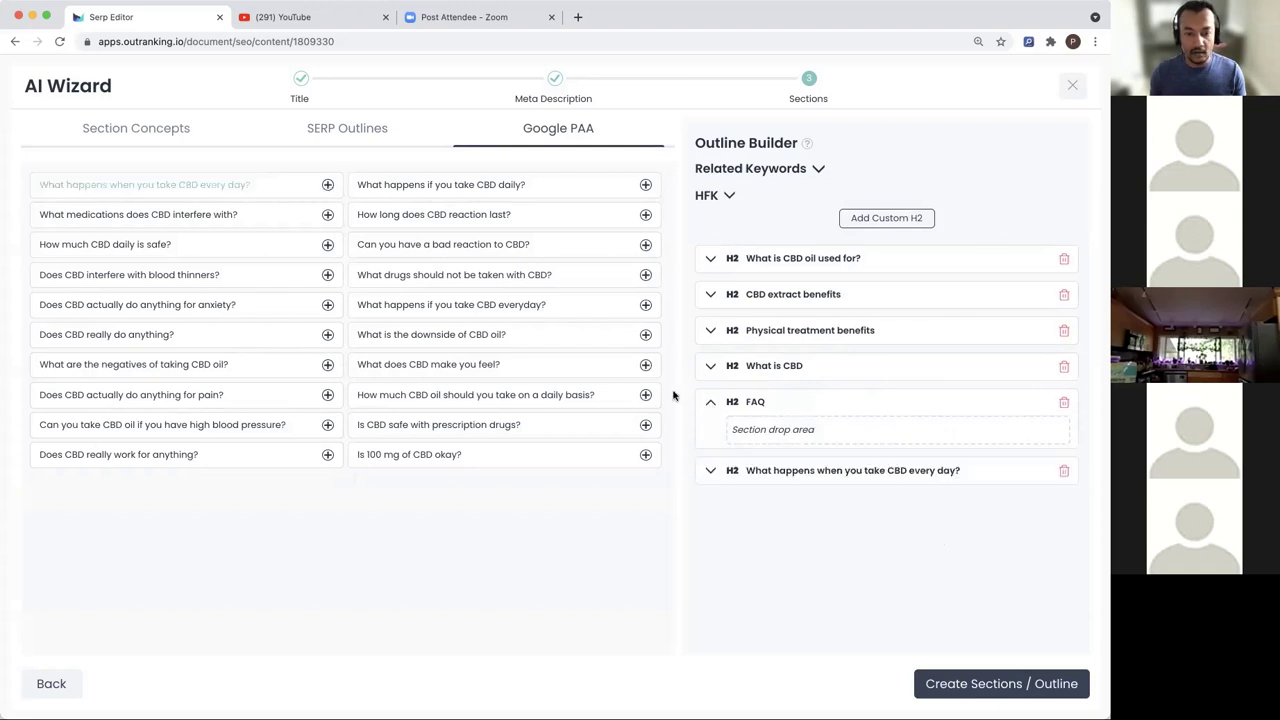
pyautogui.click(327, 214)
pyautogui.click(327, 244)
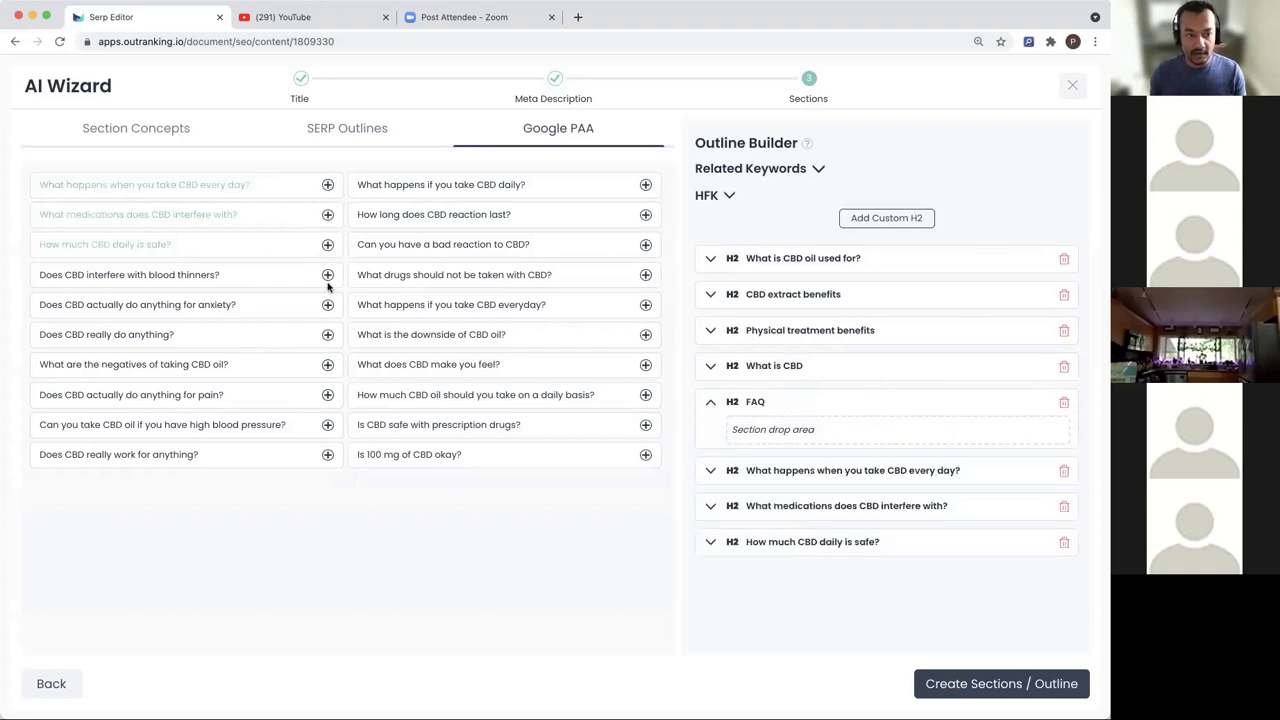
pyautogui.click(327, 275)
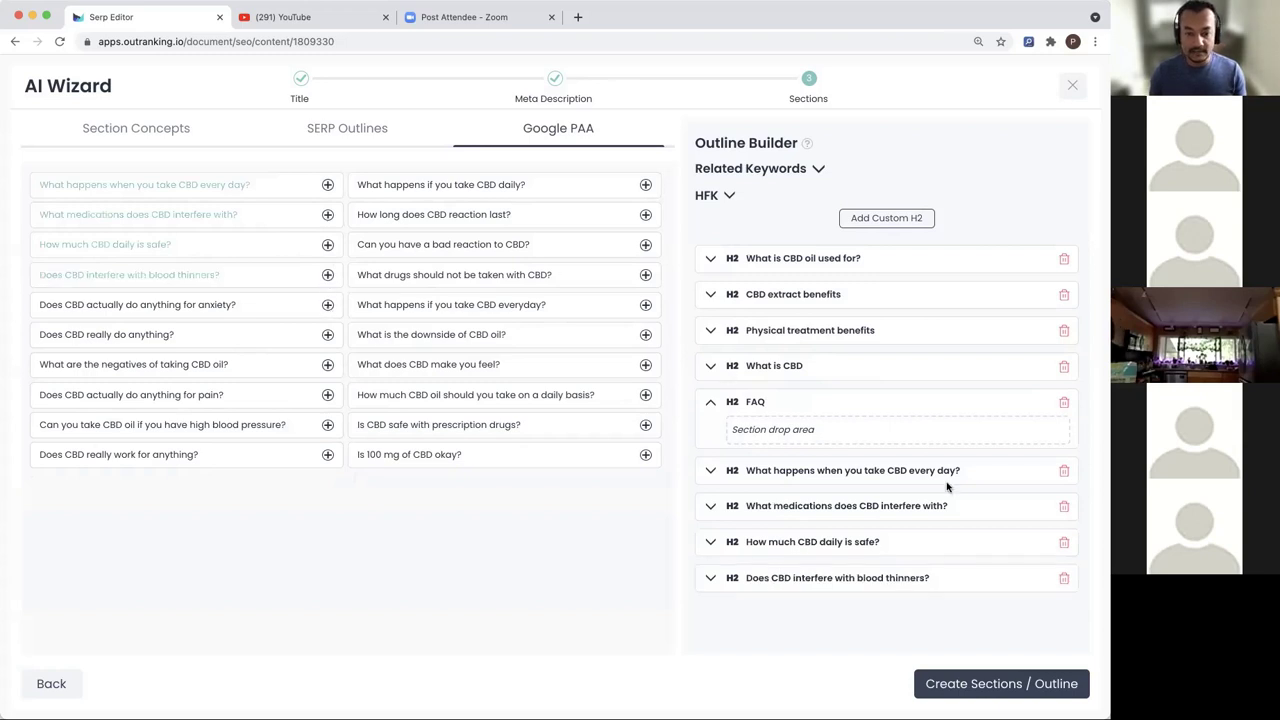
# Nest the four added PAA questions under FAQ as H3s.
pyautogui.moveTo(940, 473); pyautogui.dragTo(940, 428)
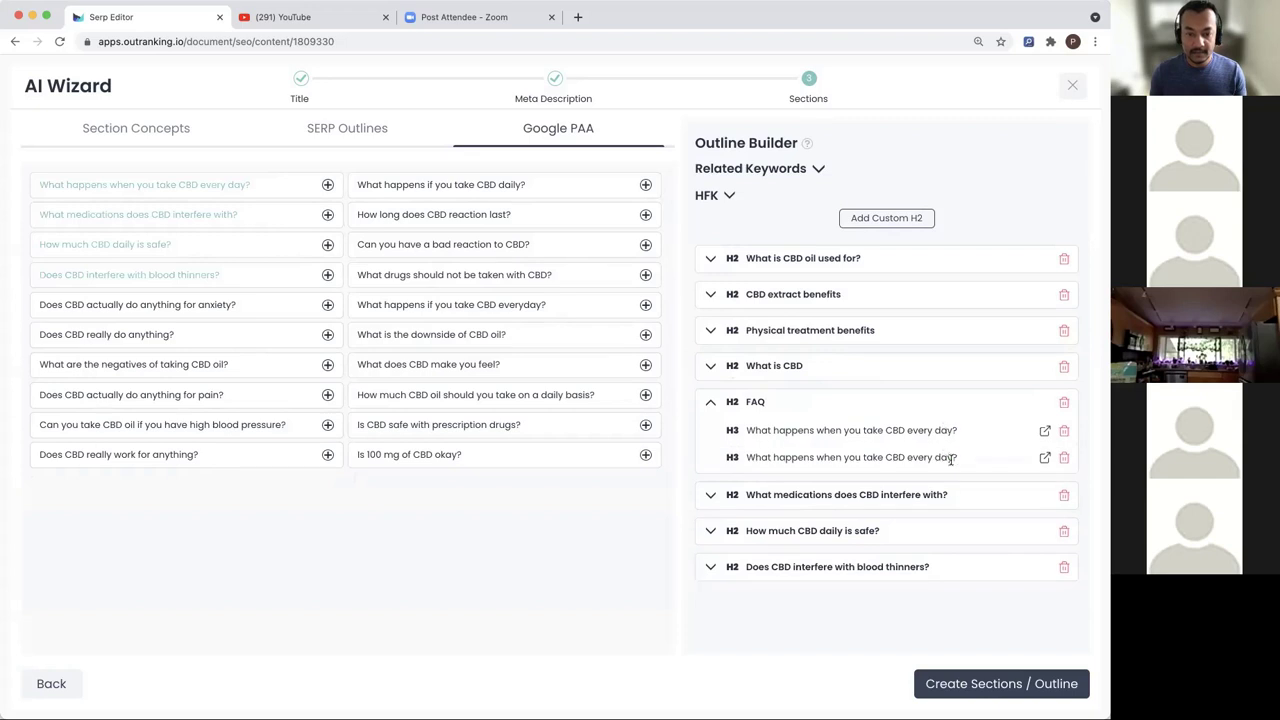
pyautogui.moveTo(948, 498); pyautogui.dragTo(960, 457)
pyautogui.moveTo(965, 523); pyautogui.dragTo(972, 485)
pyautogui.moveTo(968, 550); pyautogui.dragTo(972, 502)
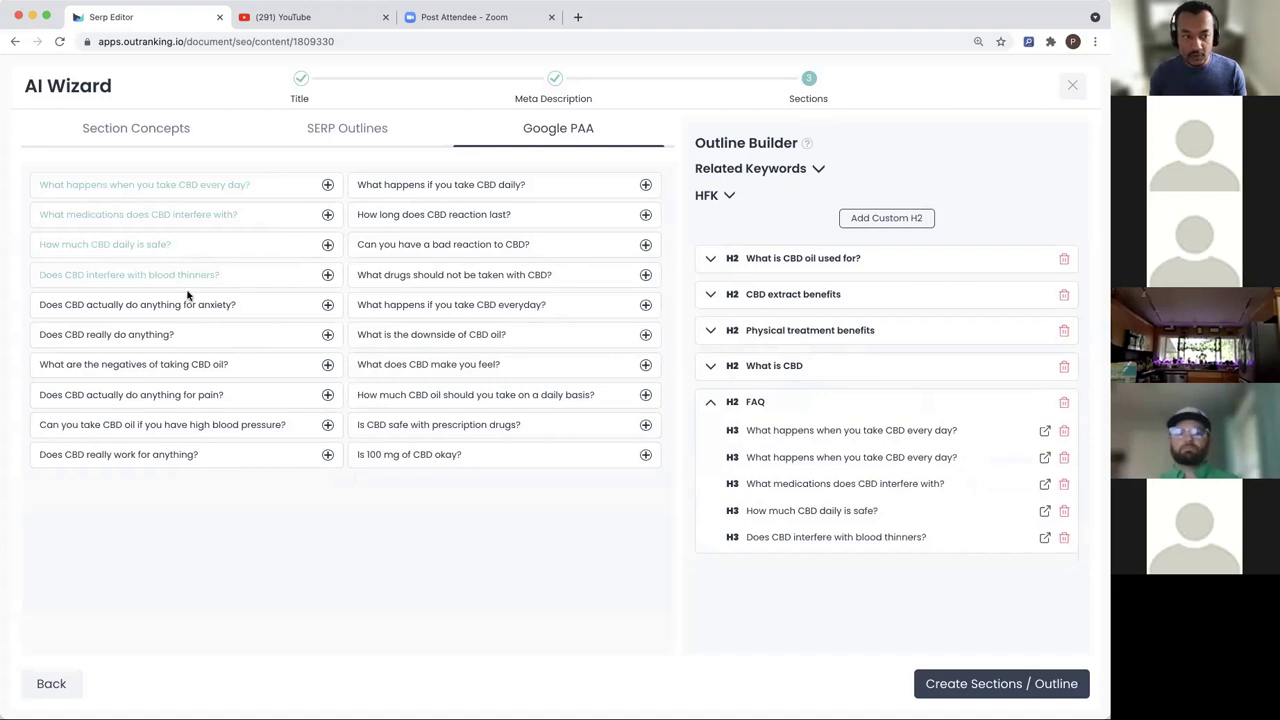
# Expand the nytimes 'Is This A Scam?' heading in SERP Outlines to reveal its subheadings.
pyautogui.click(355, 130)
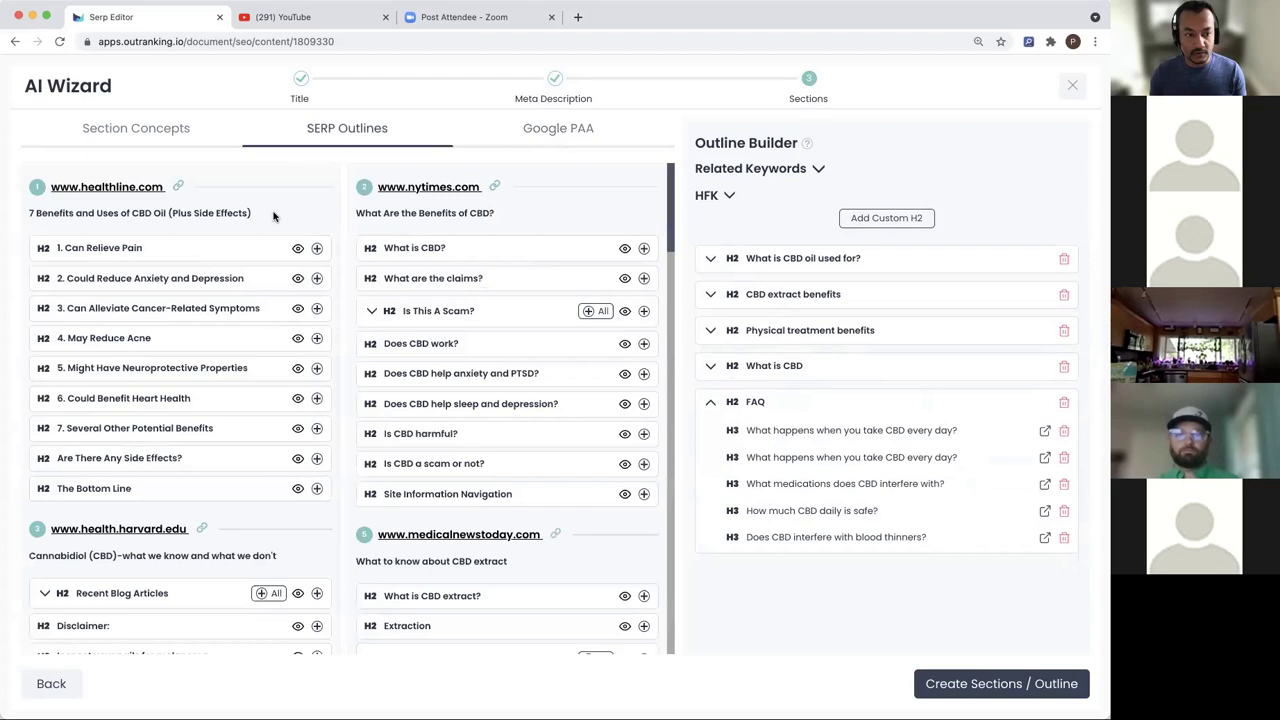
pyautogui.click(371, 313)
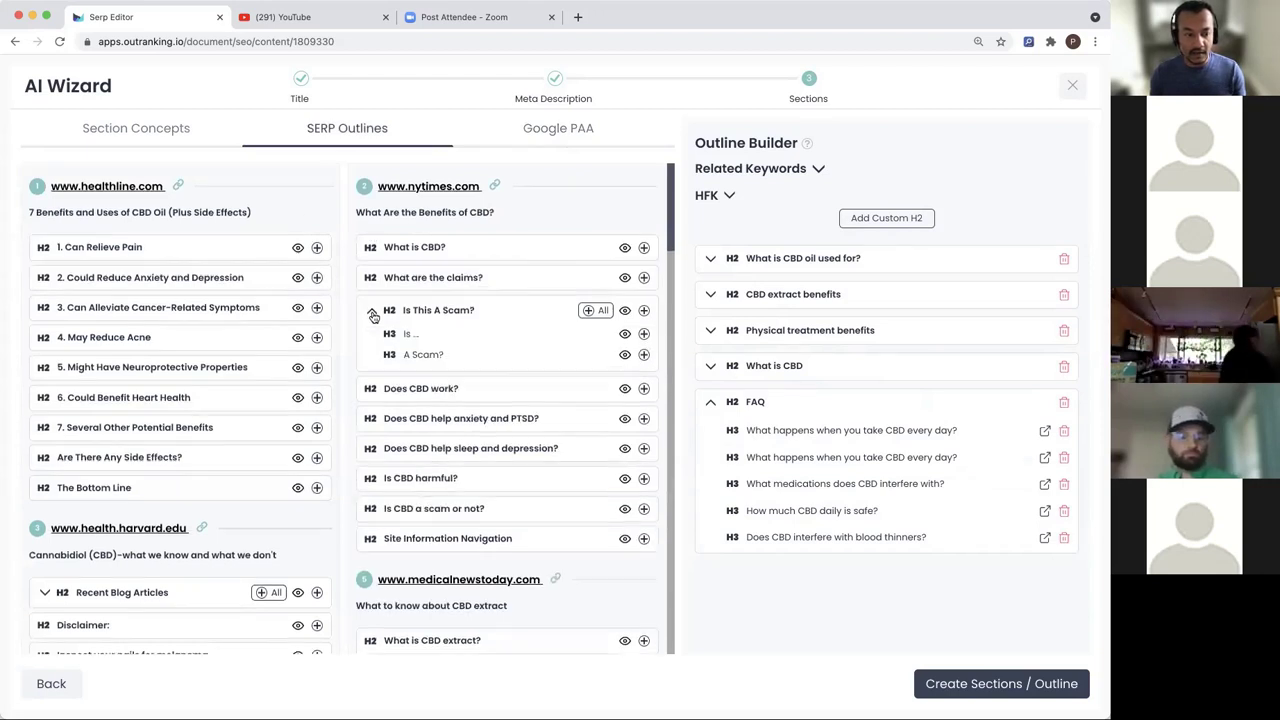
pyautogui.scroll(-2, 371, 313)
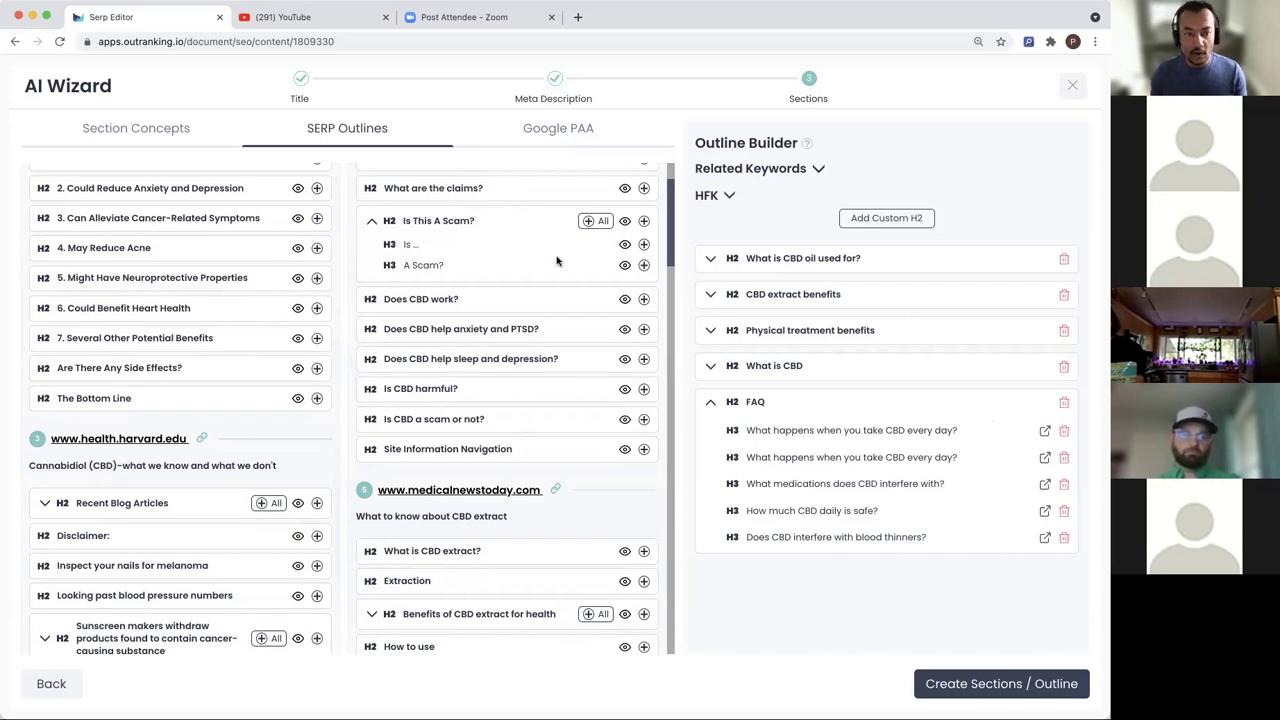
# Preview and hide the section text under 'A Scam?' and 'Does CBD work?'.
pyautogui.click(624, 266)
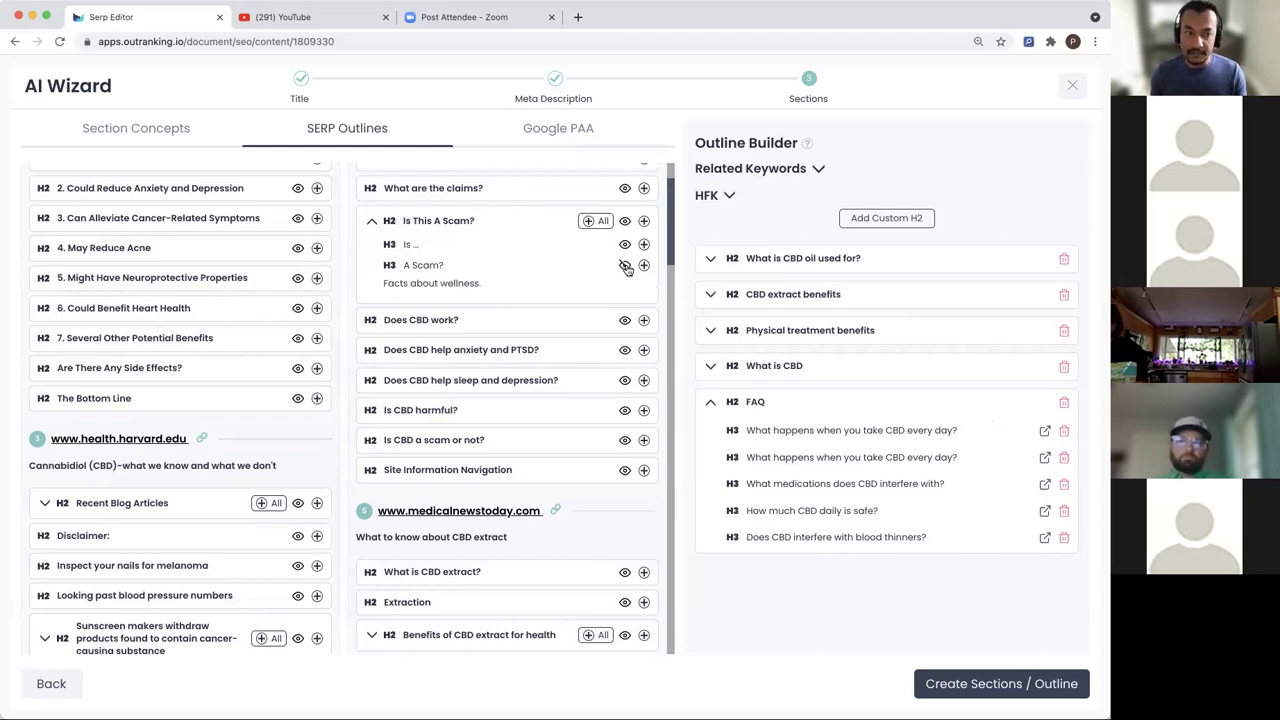
pyautogui.click(624, 266)
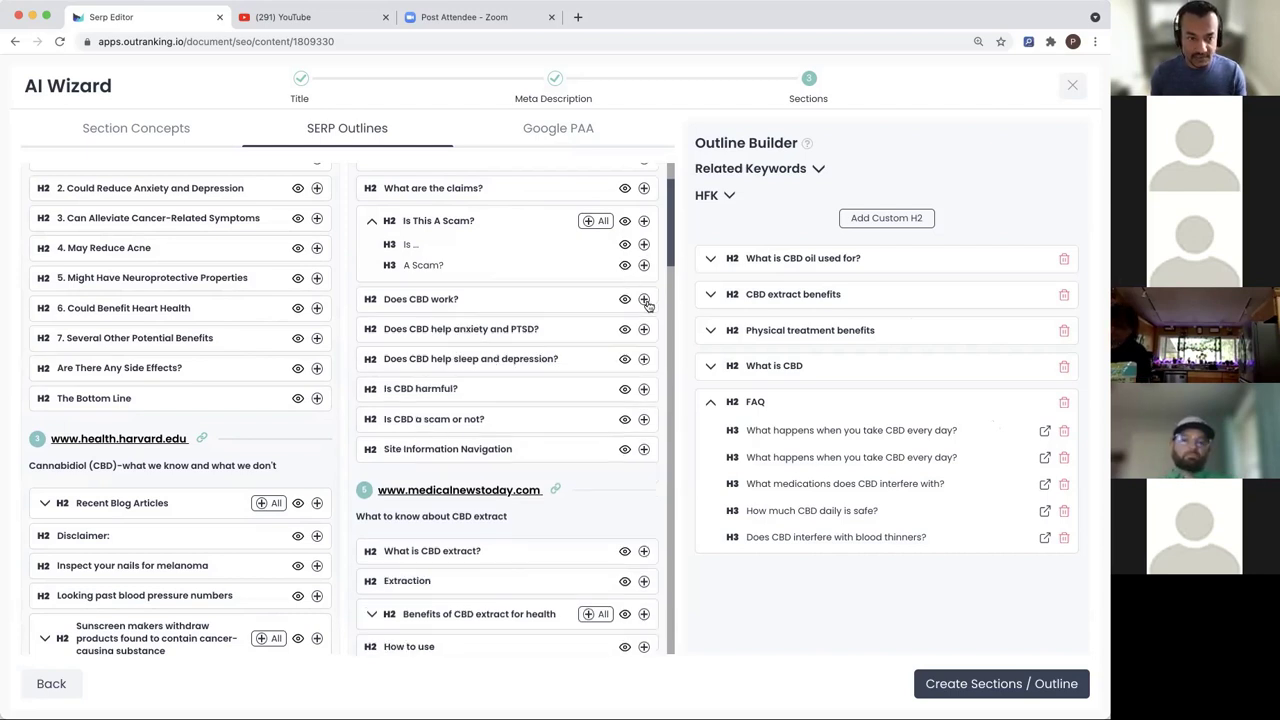
pyautogui.click(624, 299)
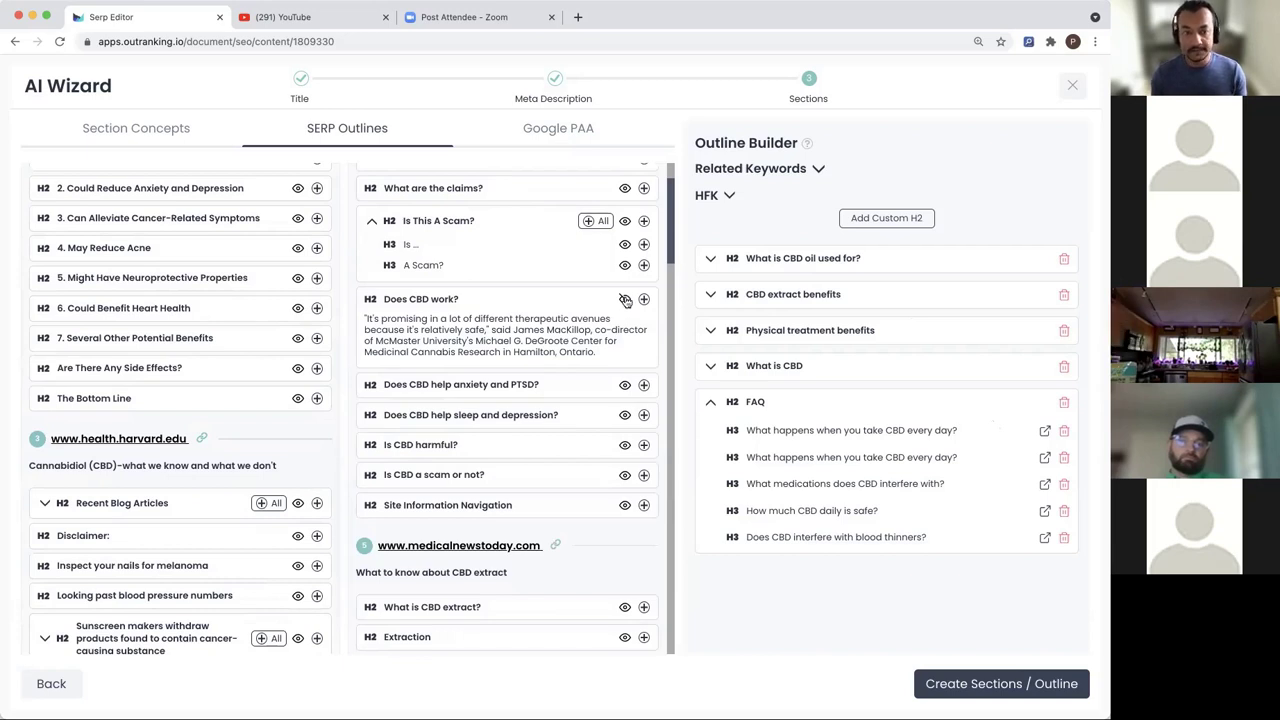
pyautogui.click(624, 299)
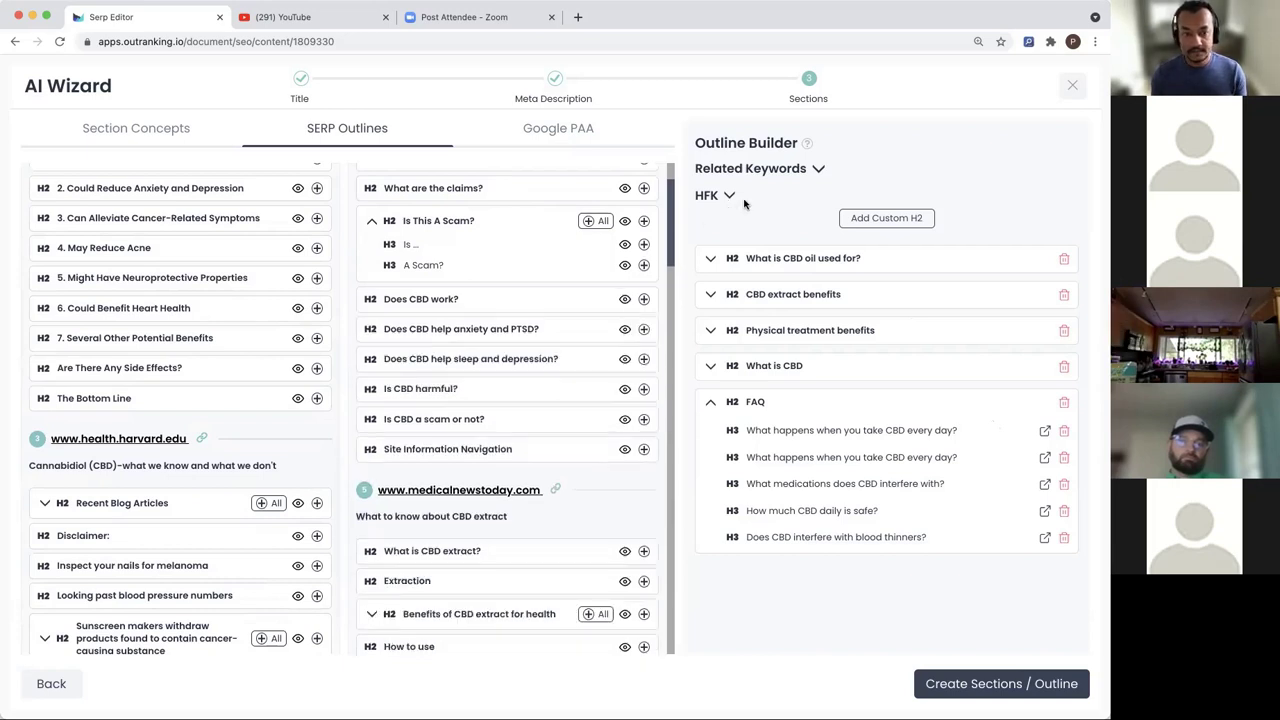
# Expand Related Keywords, select 'medical benefits of cbd', and scroll through the SERP outlines.
pyautogui.click(819, 170)
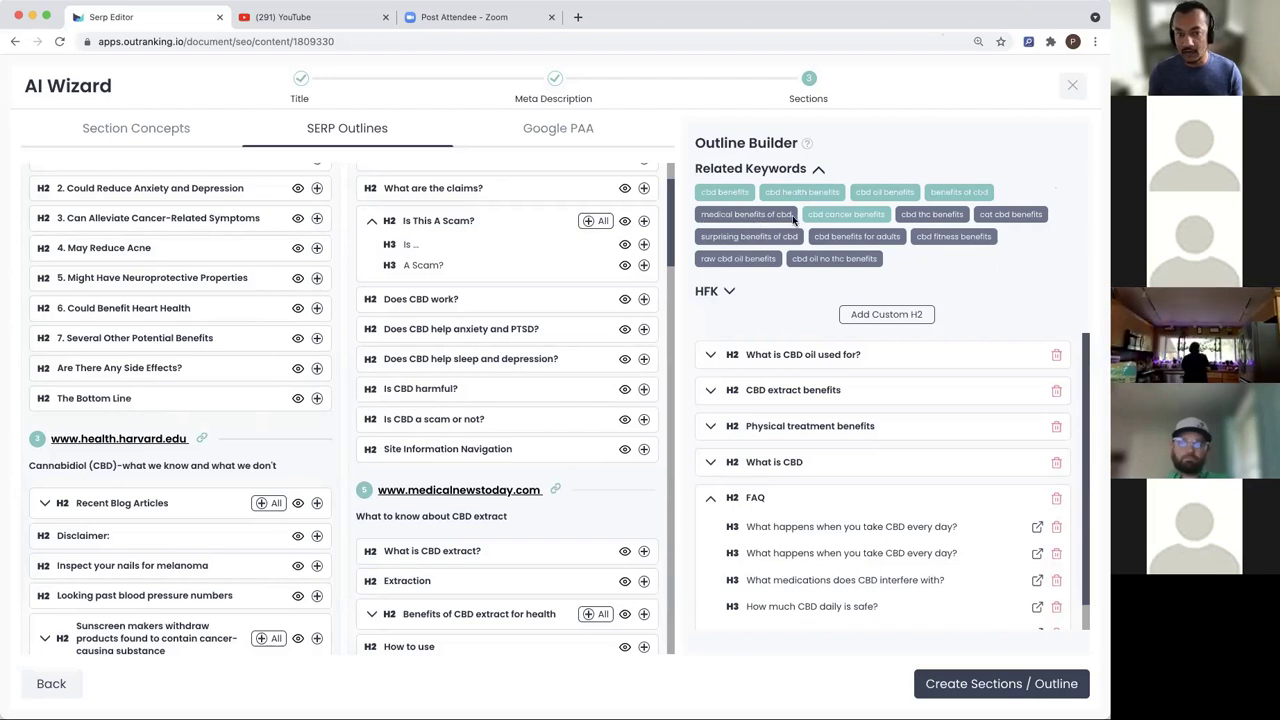
pyautogui.click(736, 216)
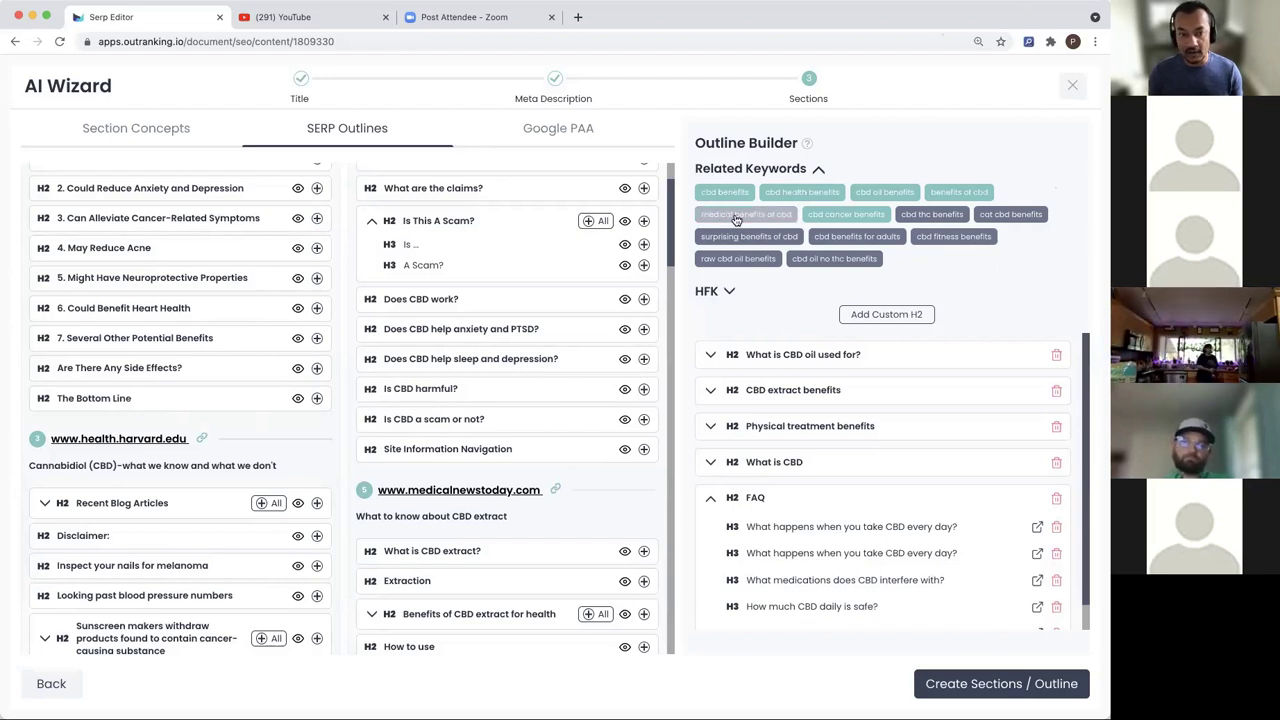
pyautogui.scroll(-20, 424, 370)
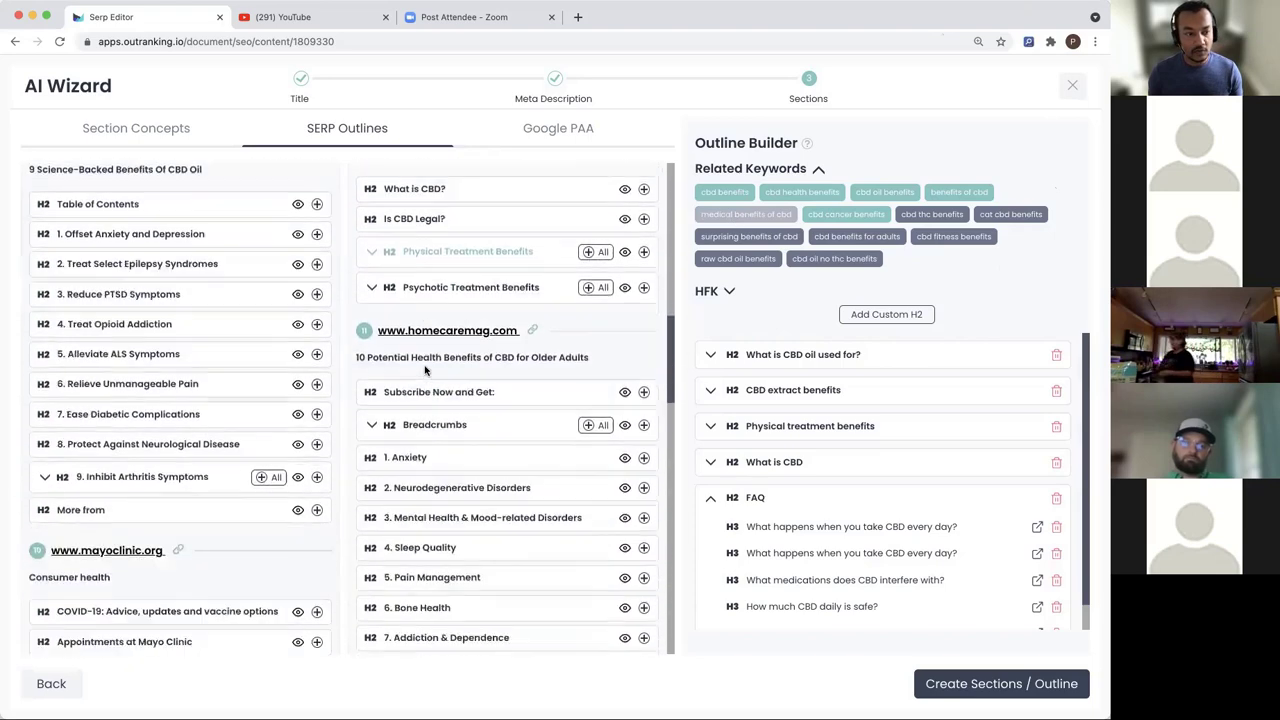
pyautogui.scroll(-6, 424, 370)
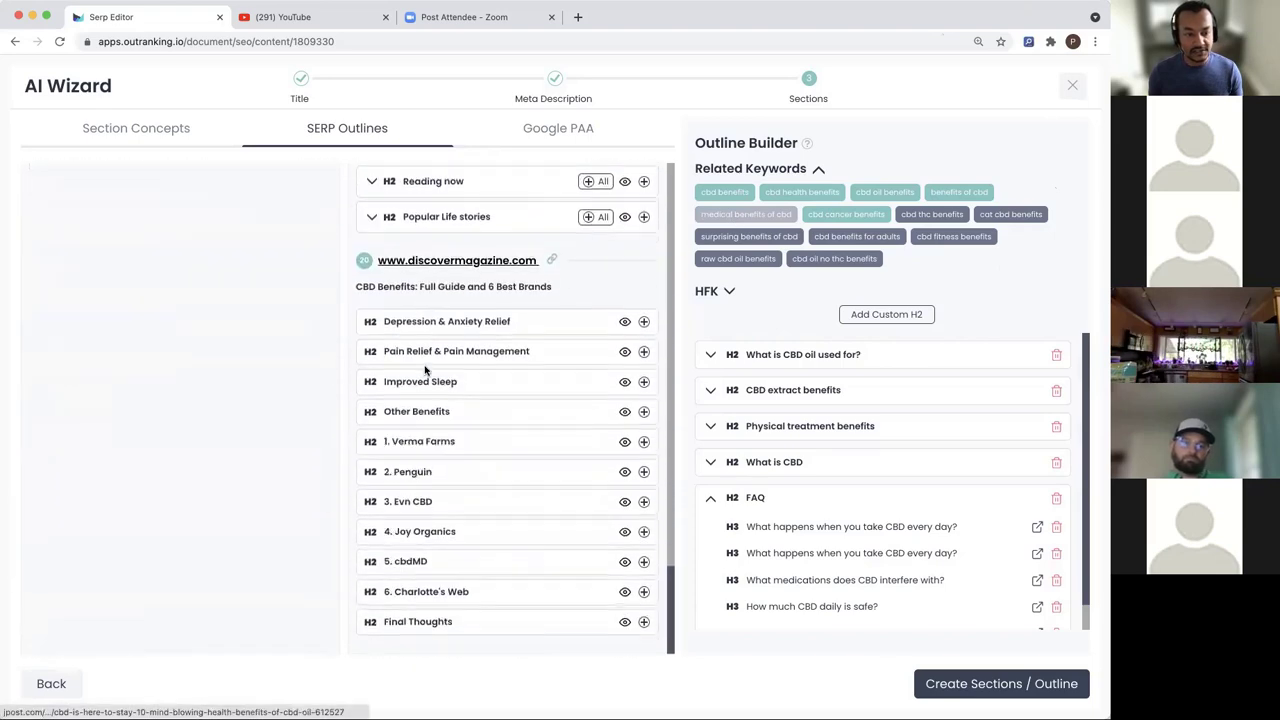
pyautogui.scroll(8, 428, 366)
pyautogui.scroll(-6, 424, 368)
pyautogui.scroll(10, 425, 370)
pyautogui.scroll(20, 424, 370)
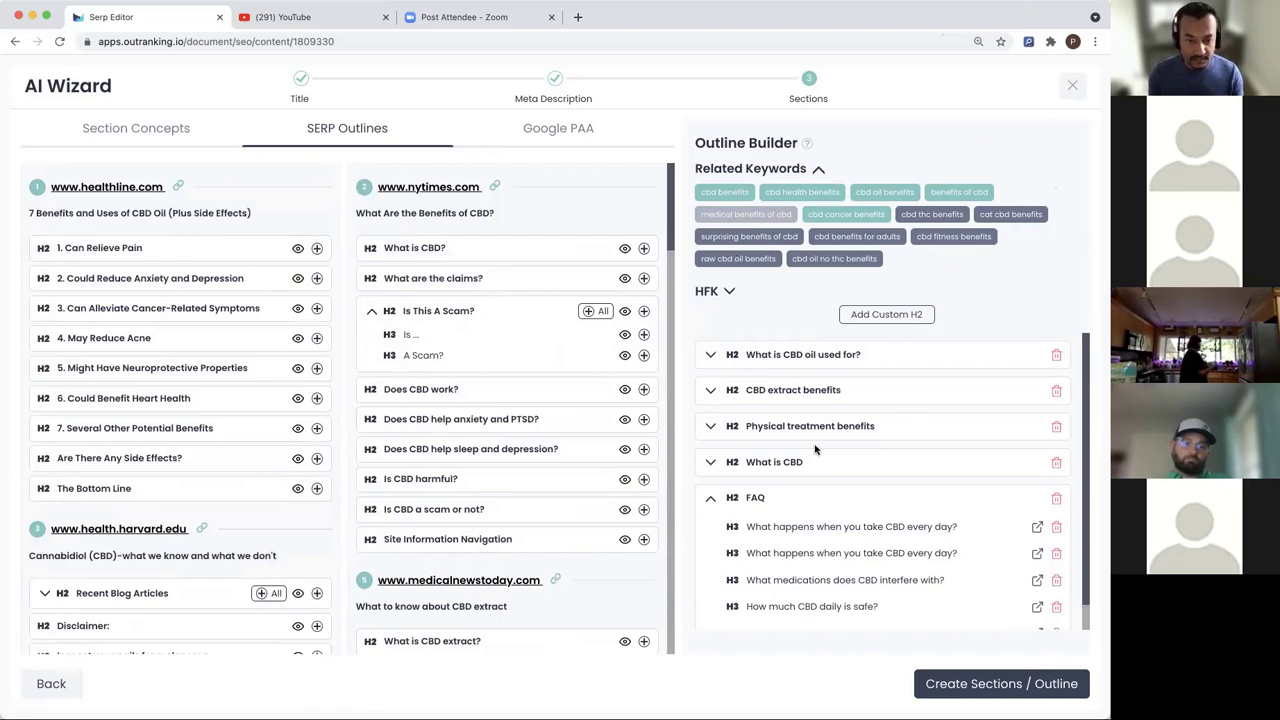
# Delete 'Physical treatment' from the 'Physical treatment benefits' H2 so it reads 'Medical benefits of CBD'.
pyautogui.click(783, 427)
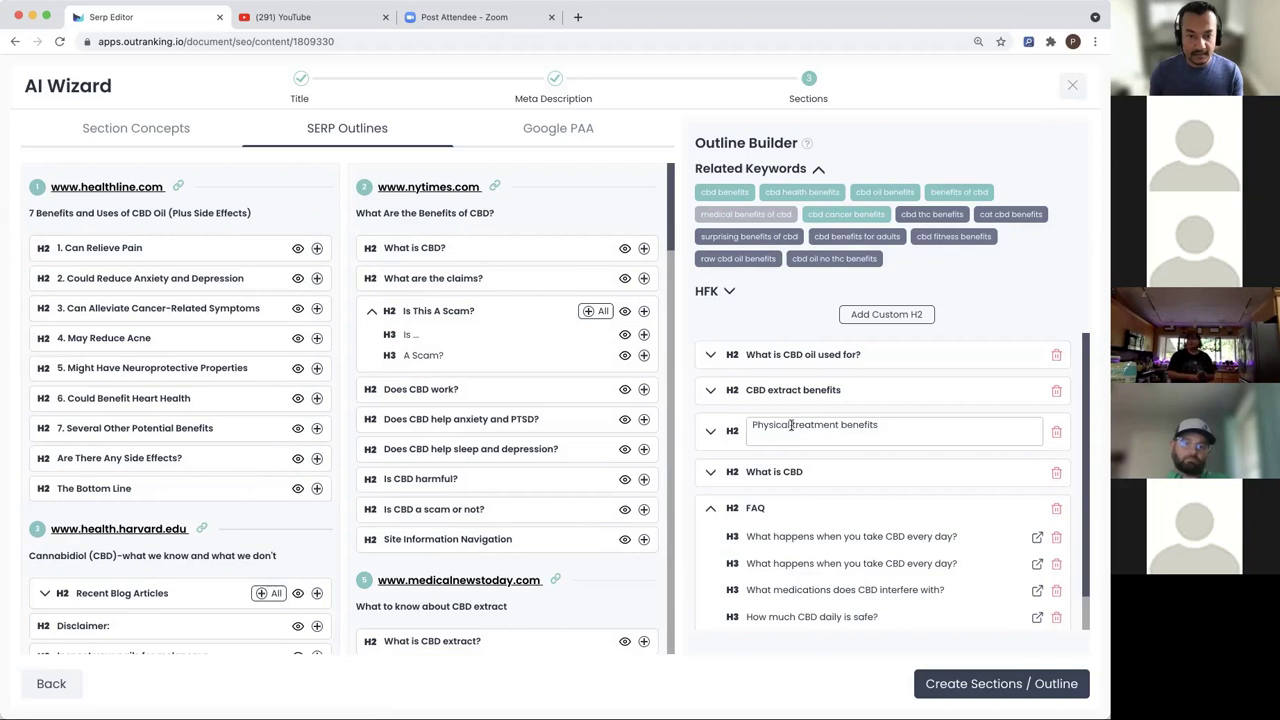
pyautogui.hotkey('alt', 'BackSpace')
pyautogui.hotkey('shift', 'alt', 'Left')
pyautogui.press('BackSpace')
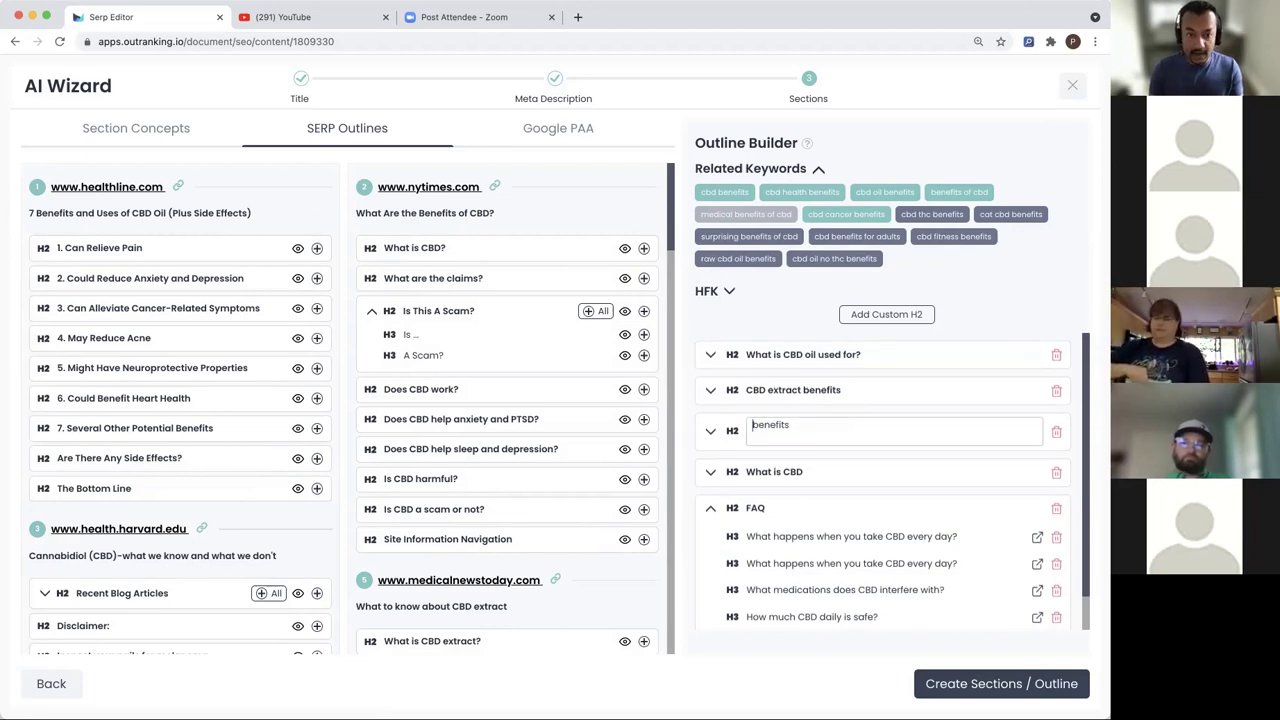
pyautogui.click(745, 214)
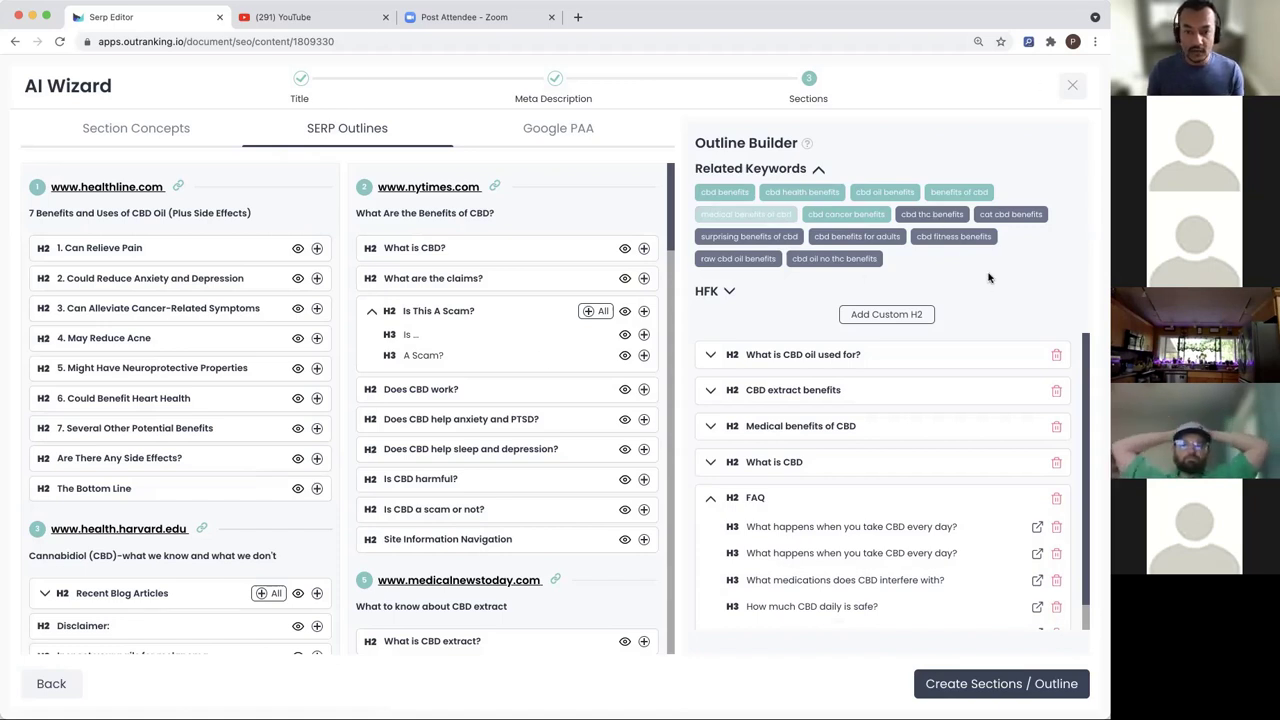
pyautogui.scroll(-10, 499, 443)
pyautogui.scroll(-20, 499, 443)
pyautogui.scroll(20, 502, 441)
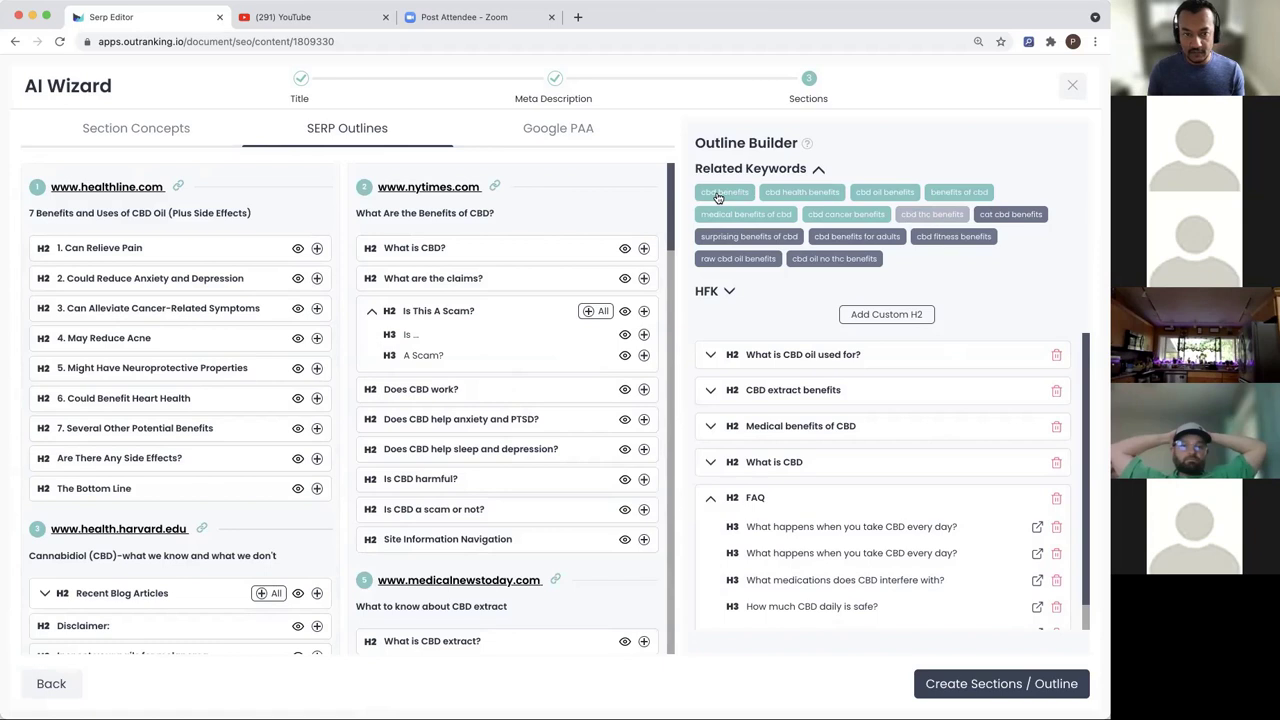
# Filter by the 'cbd benefits' keyword and expand marieclaire's 'CBD benefits: 8 to know about' heading.
pyautogui.click(717, 197)
pyautogui.scroll(-10, 520, 365)
pyautogui.scroll(-15, 520, 365)
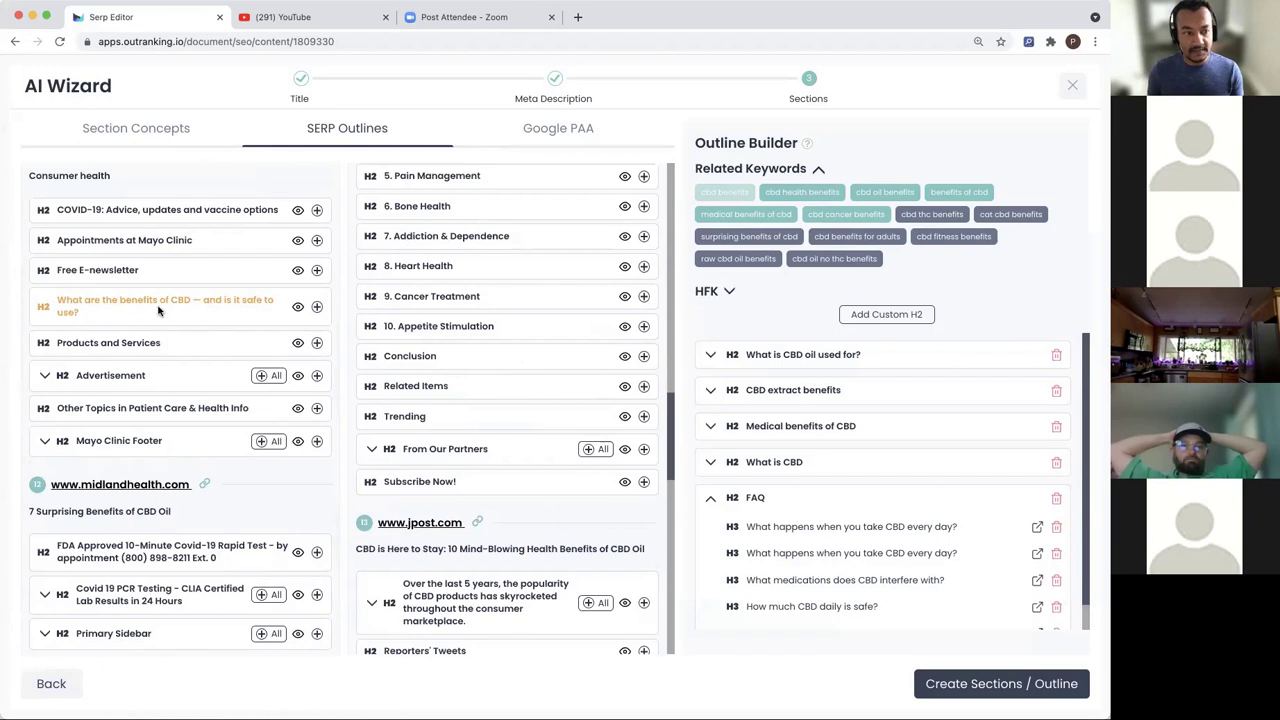
pyautogui.scroll(-15, 497, 337)
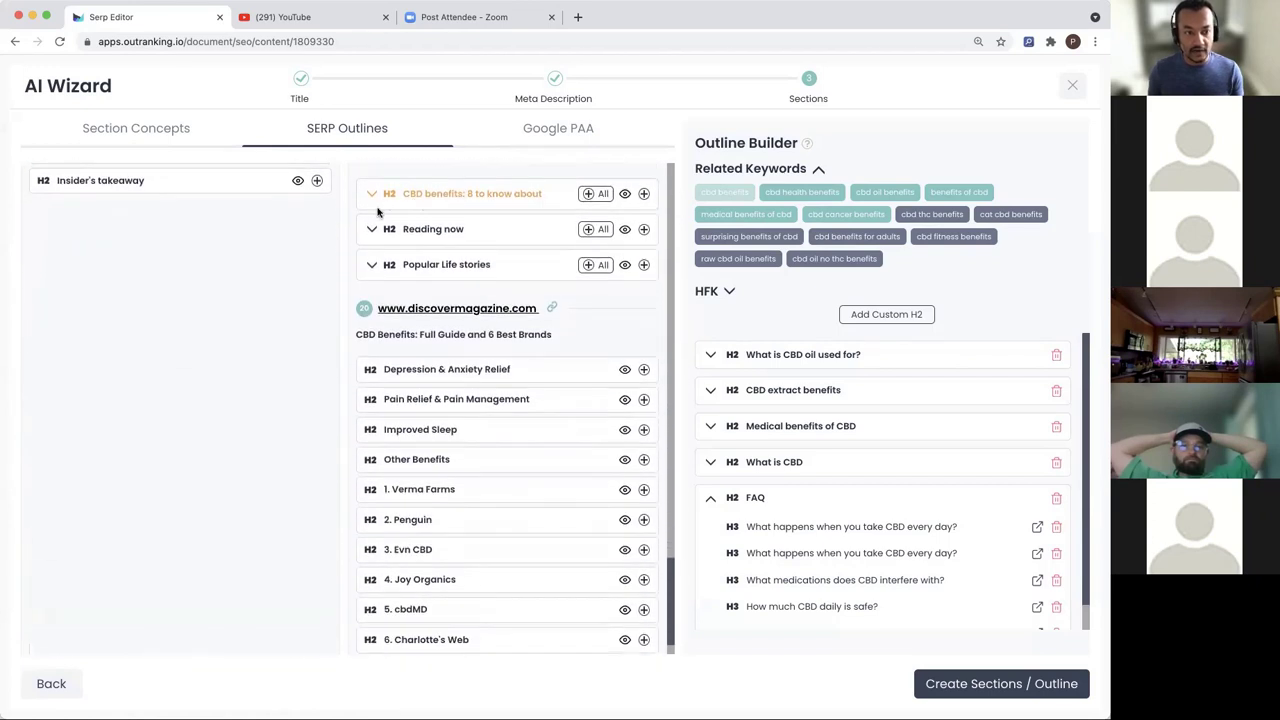
pyautogui.scroll(3, 480, 246)
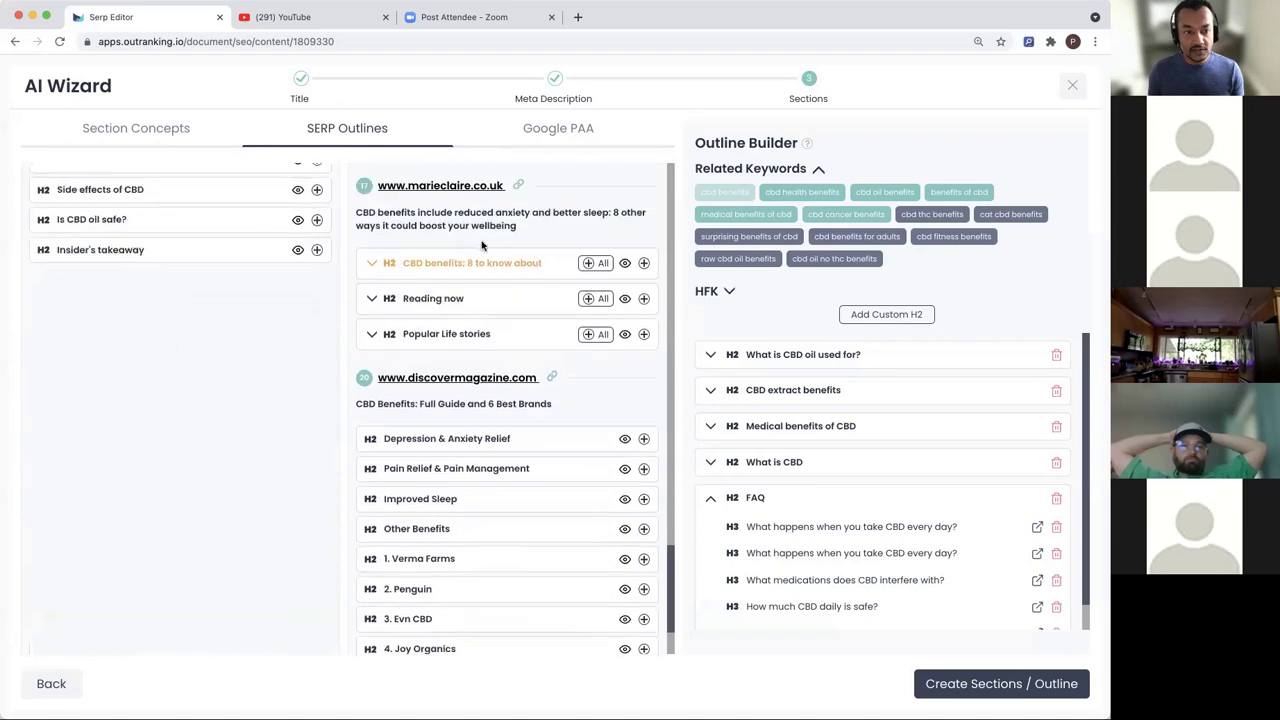
pyautogui.click(370, 297)
# Expand the outline's 'Medical benefits of CBD' H2 to show H3s like 'Reduce inflammation'.
pyautogui.scroll(-1, 456, 300)
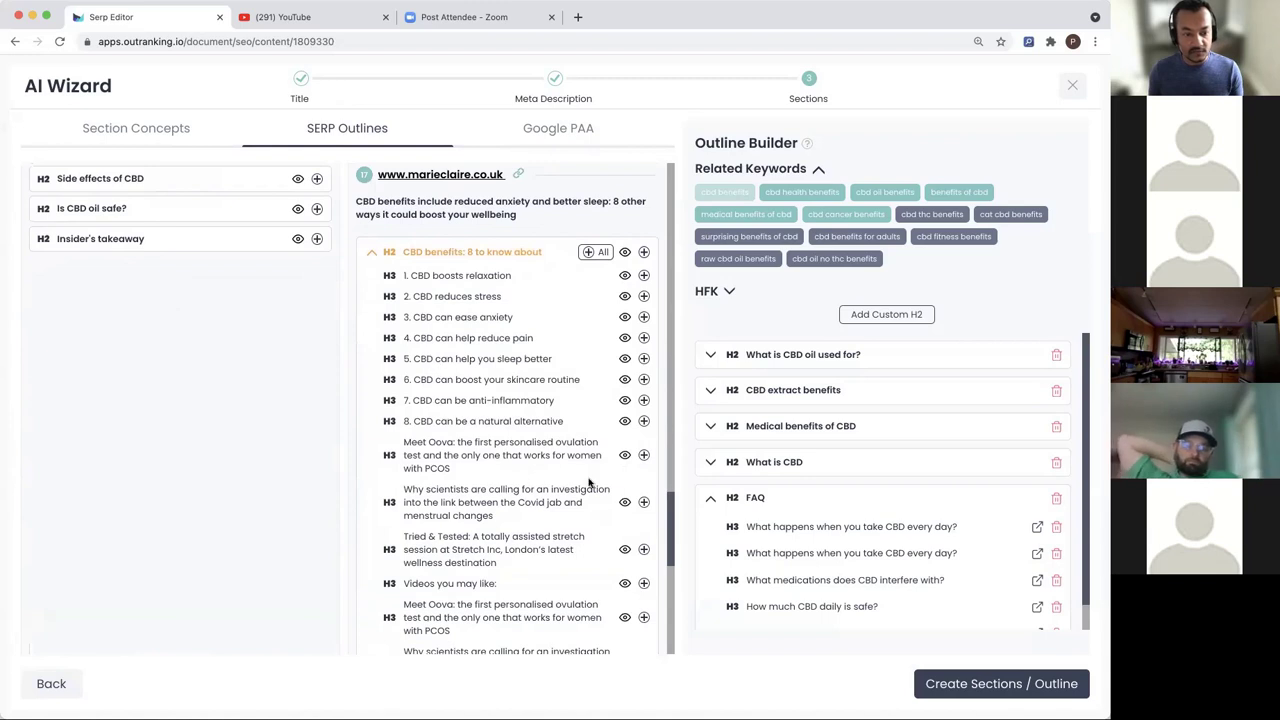
pyautogui.scroll(-1, 716, 405)
pyautogui.scroll(1, 716, 410)
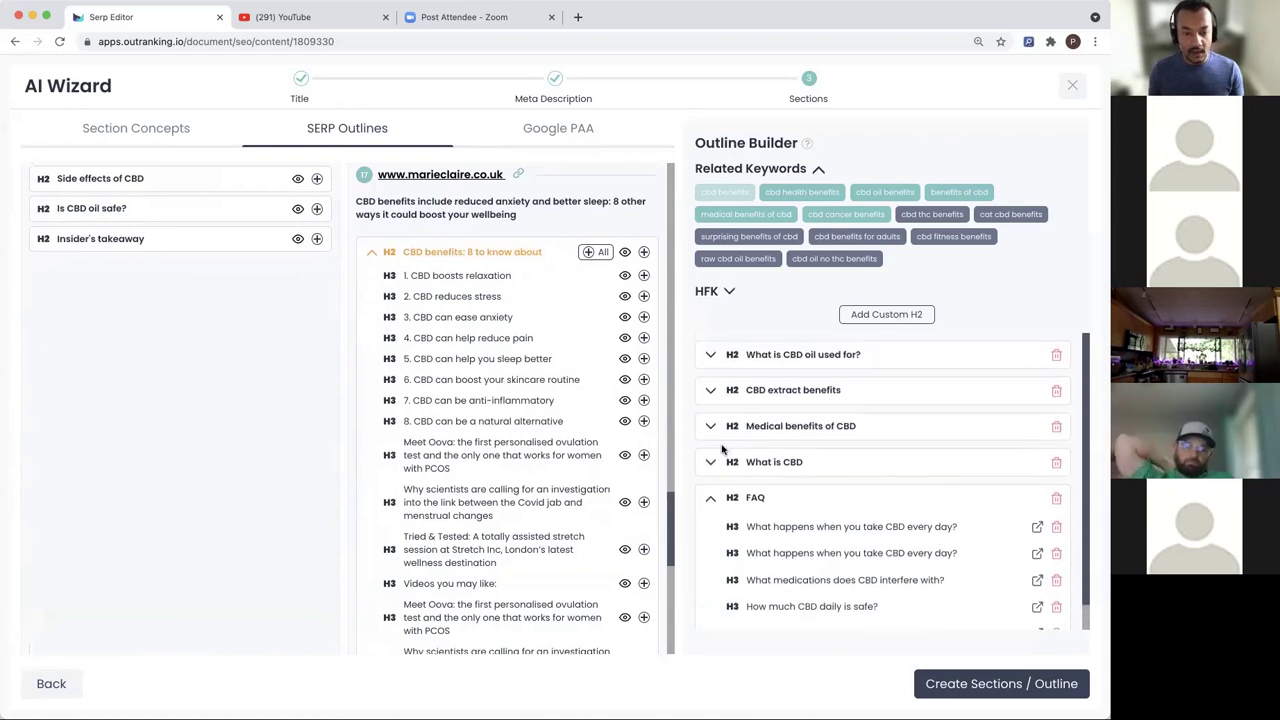
pyautogui.click(712, 426)
pyautogui.scroll(-1, 860, 420)
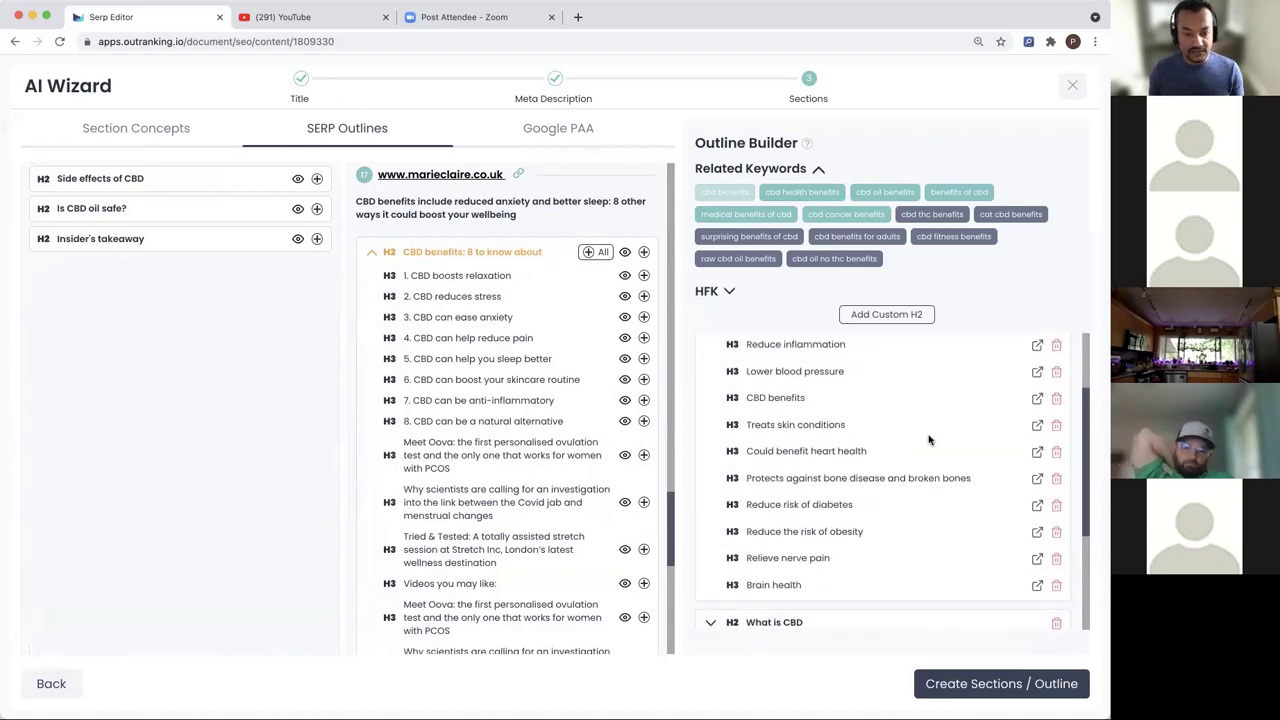
pyautogui.scroll(1, 857, 412)
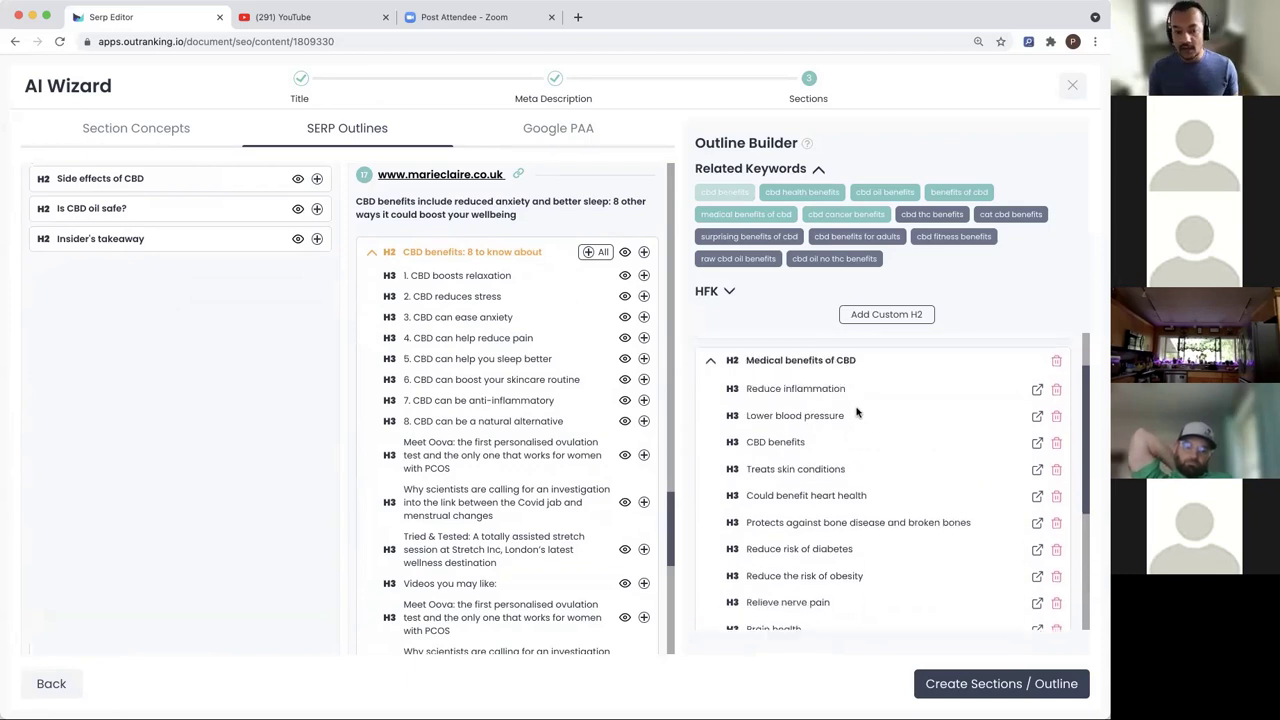